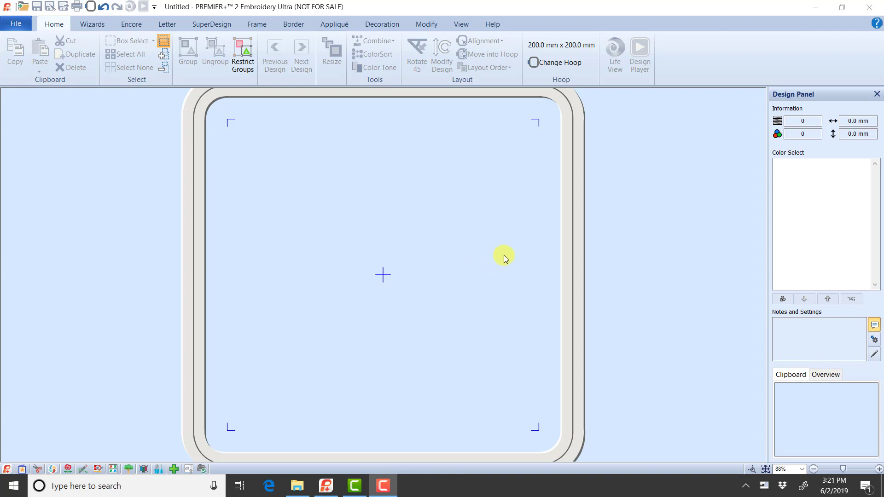
Step: Show the full gallery of SuperDesigns in the ChildStyle category
{"action": "left_click", "coordinate": [224, 26]}
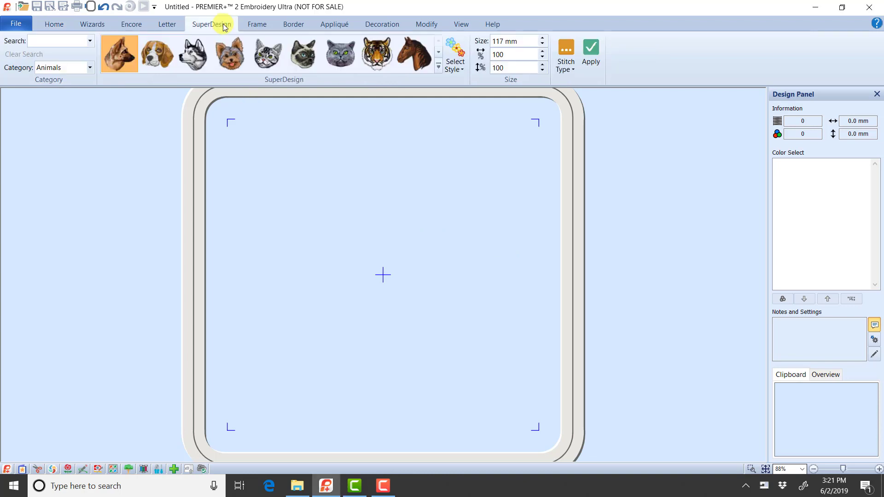
{"action": "left_click", "coordinate": [81, 68]}
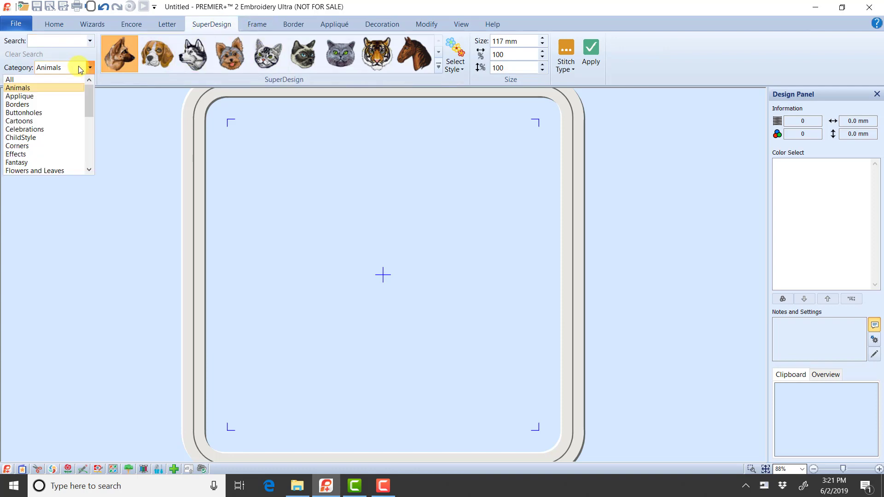
{"action": "left_click", "coordinate": [60, 137]}
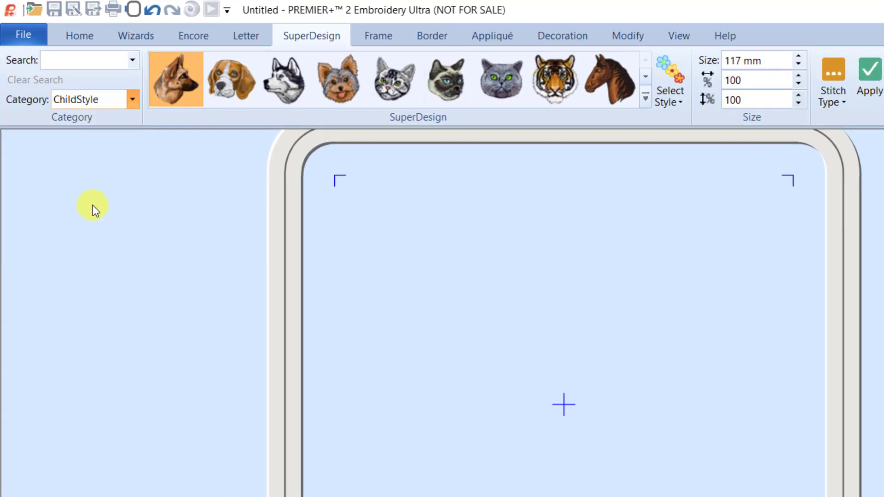
{"action": "left_click", "coordinate": [646, 99]}
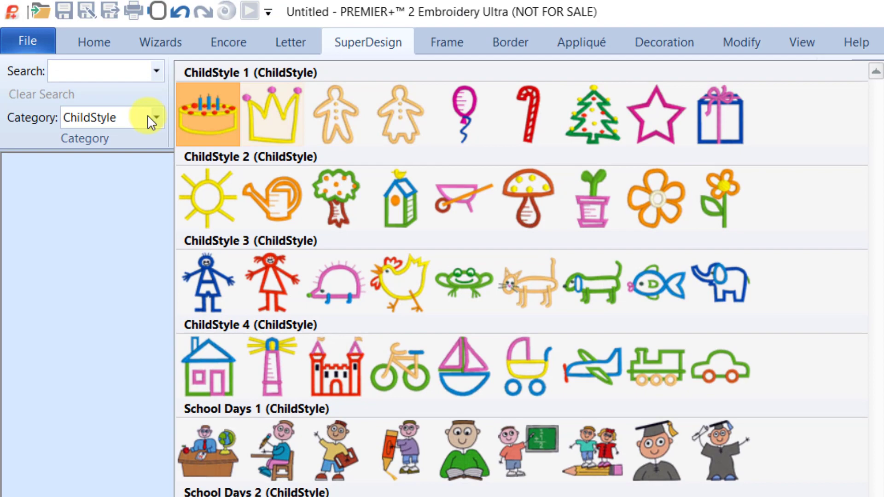
Step: Switch the SuperDesign category to Corners and show its full gallery
{"action": "left_click", "coordinate": [156, 117]}
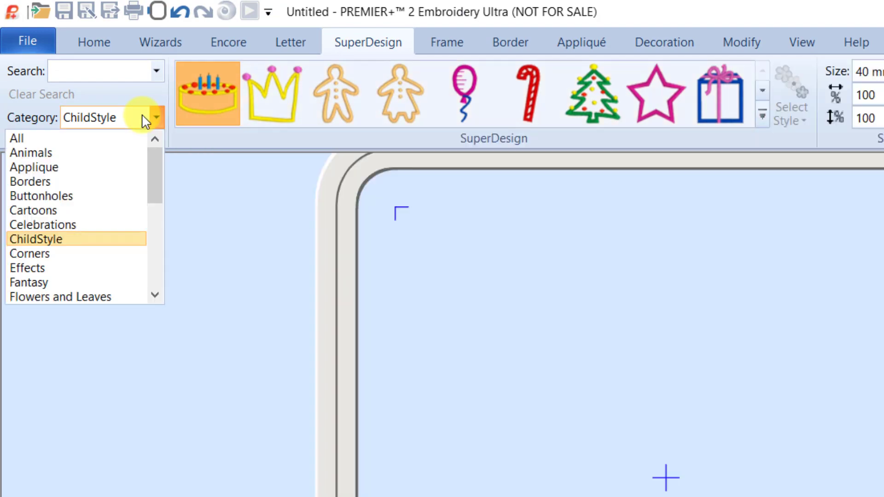
{"action": "left_click", "coordinate": [102, 259]}
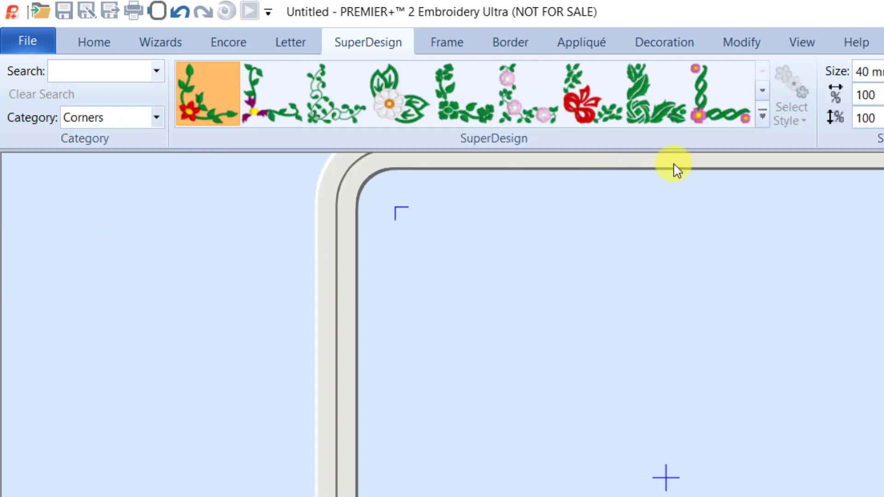
{"action": "left_click", "coordinate": [762, 117]}
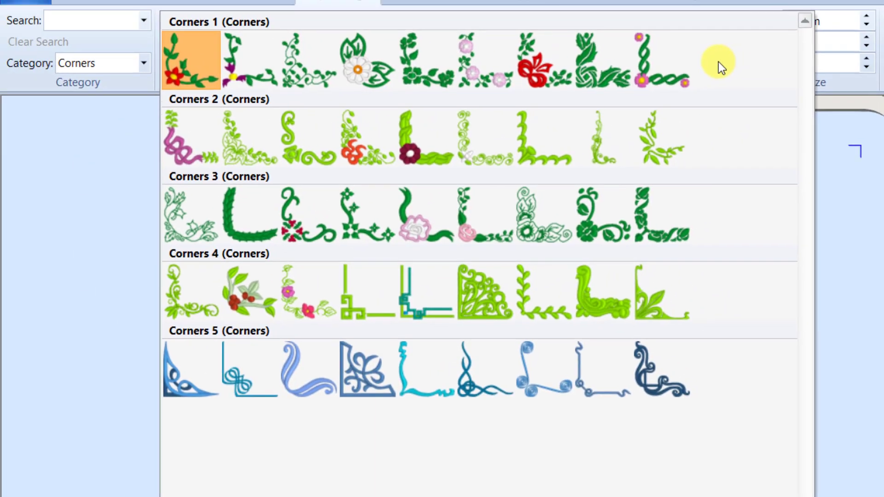
Step: Switch the SuperDesign category to Sports and show all of its designs
{"action": "left_click", "coordinate": [130, 65]}
{"action": "left_click", "coordinate": [143, 63]}
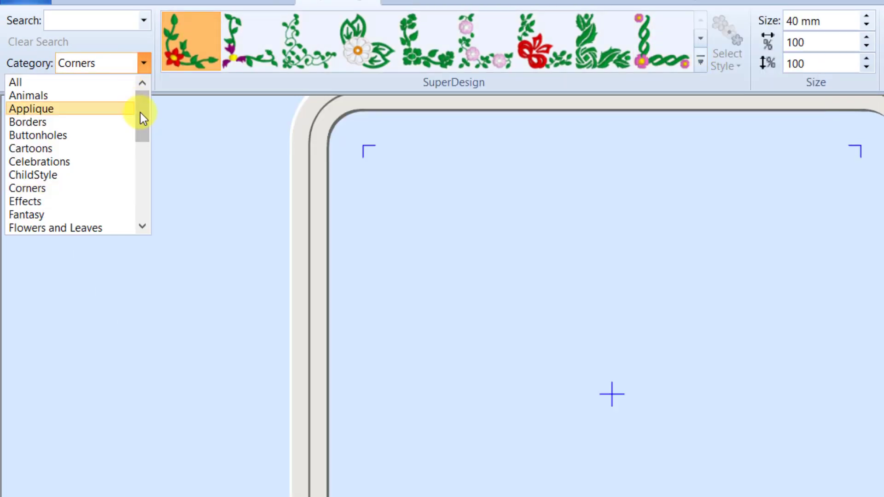
{"action": "left_click_drag", "start_coordinate": [140, 113], "coordinate": [131, 167]}
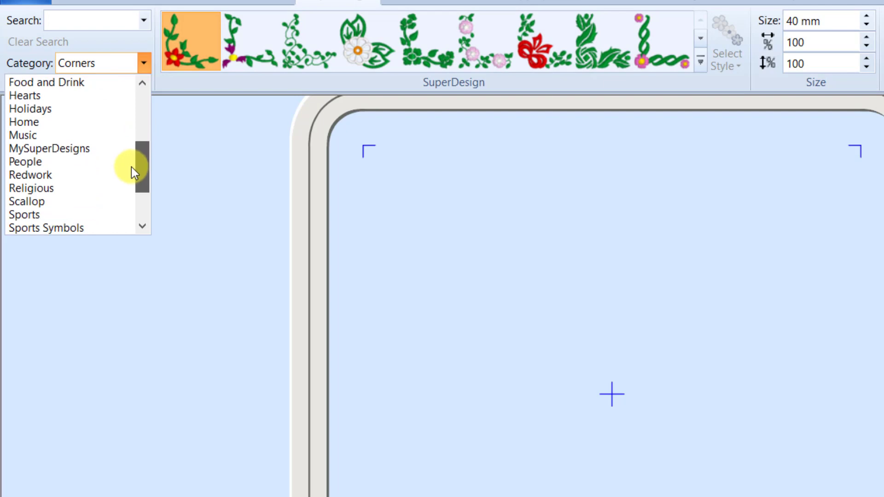
{"action": "left_click", "coordinate": [75, 214]}
{"action": "left_click", "coordinate": [701, 60]}
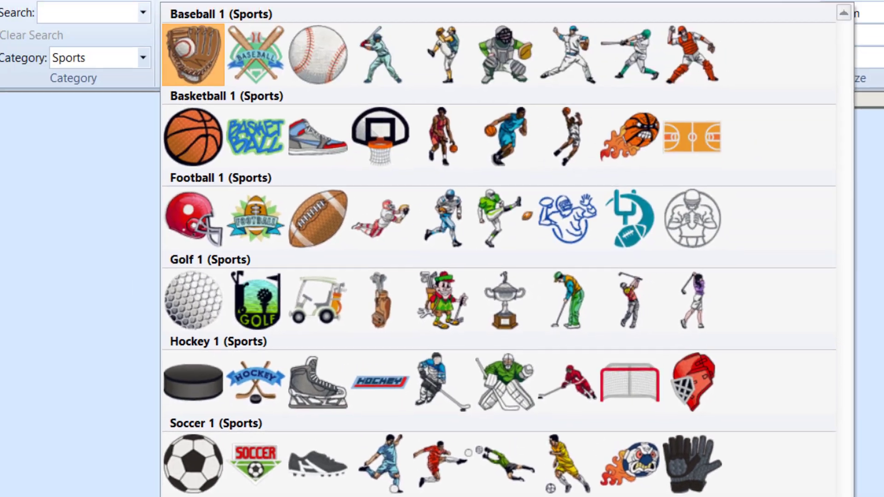
Step: Choose the blue car from the Transport 1 group of the Transport SuperDesign category
{"action": "left_click", "coordinate": [87, 80]}
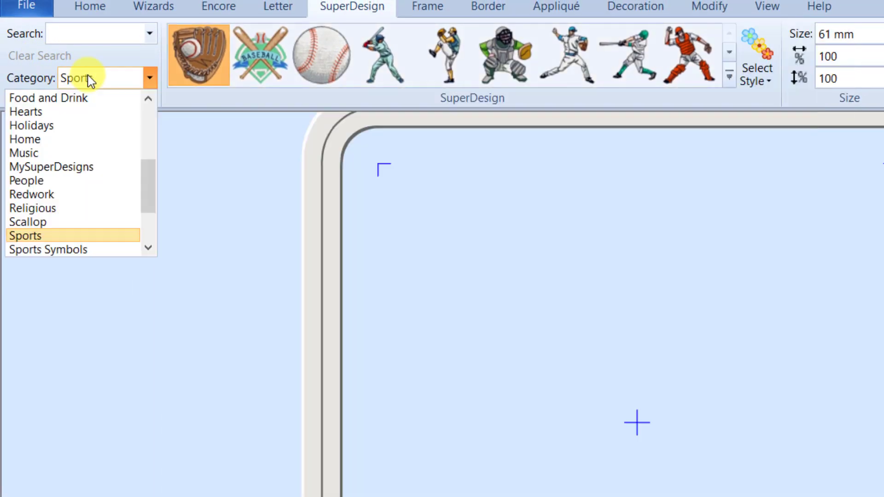
{"action": "scroll", "coordinate": [144, 223], "scroll_direction": "down", "scroll_amount": 2}
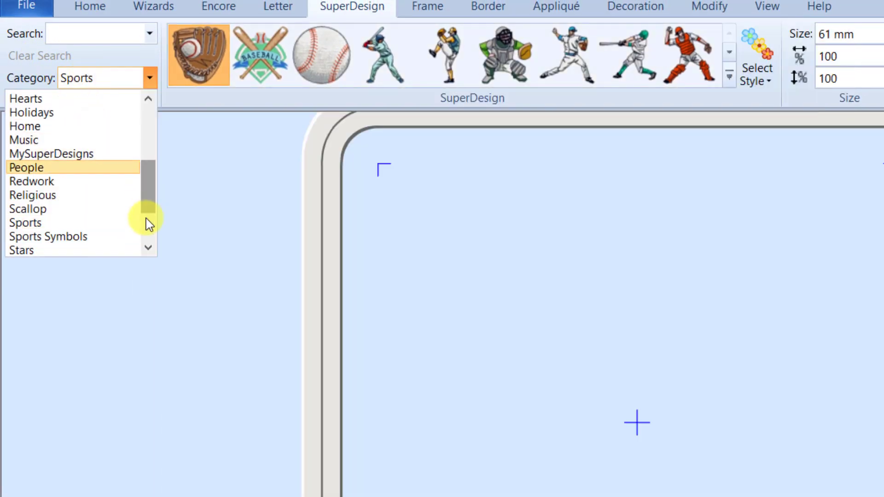
{"action": "left_click", "coordinate": [80, 206]}
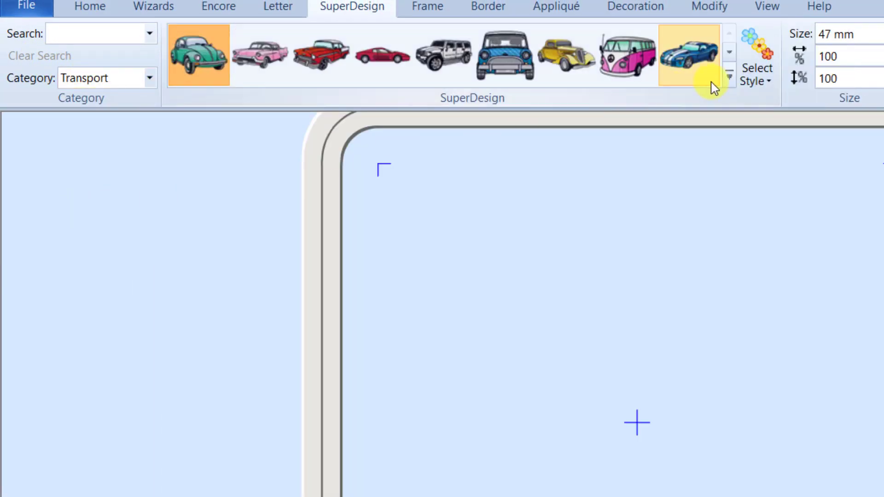
{"action": "left_click", "coordinate": [730, 76]}
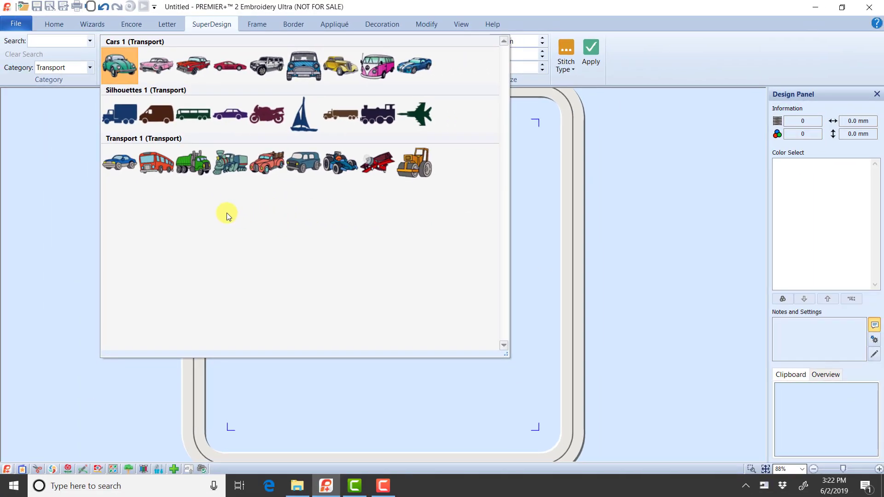
{"action": "left_click", "coordinate": [126, 158]}
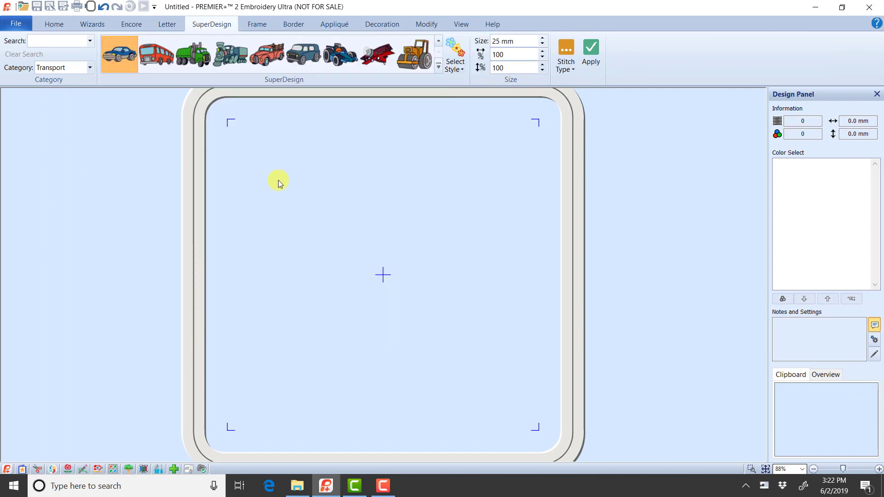
Step: Insert the blue car SuperDesign at a size of 25 mm and move it to the upper-left area of the hoop
{"action": "left_click", "coordinate": [524, 41]}
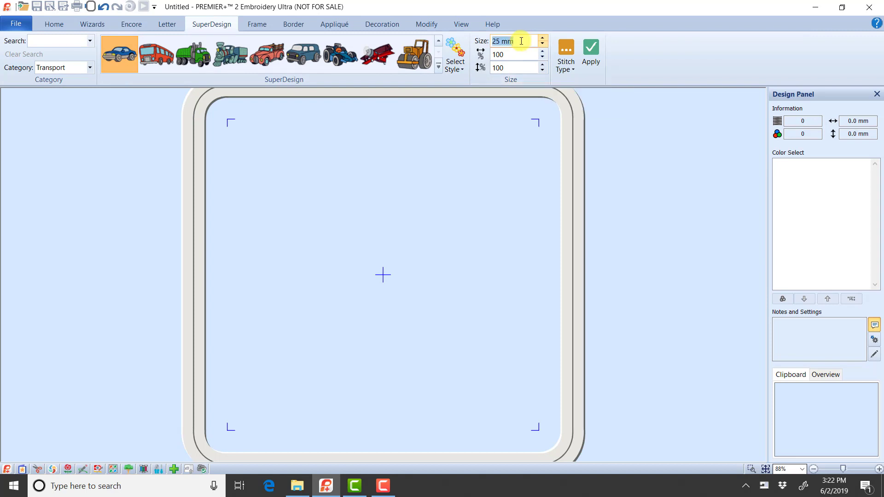
{"action": "left_click", "coordinate": [593, 55]}
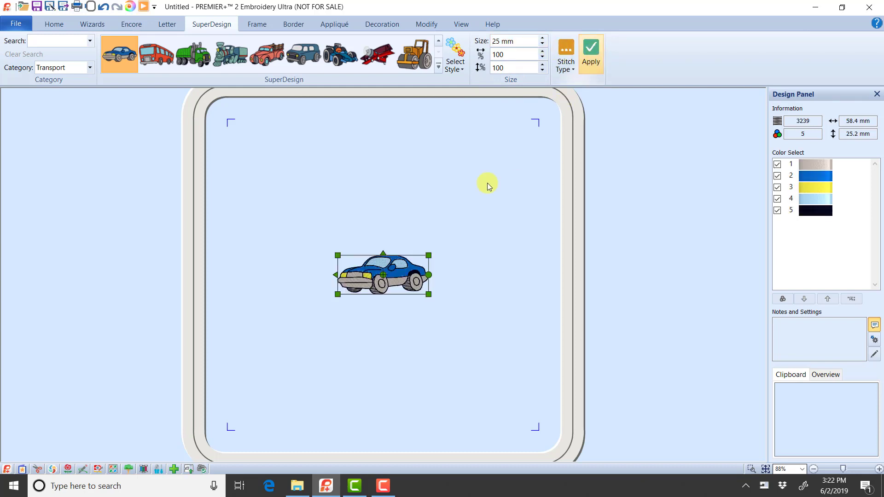
{"action": "left_click_drag", "start_coordinate": [399, 244], "coordinate": [340, 153]}
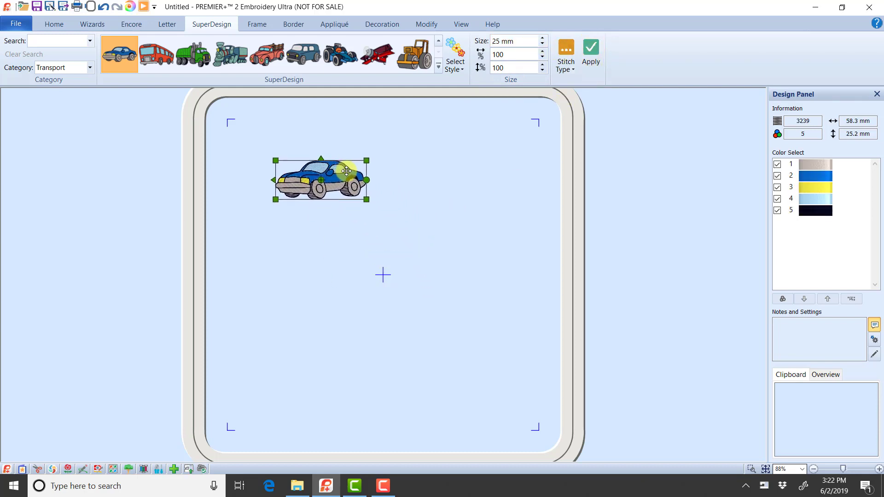
Step: Insert a second blue car at a size of 50 mm and move it to the lower-right area of the hoop
{"action": "left_click", "coordinate": [514, 44]}
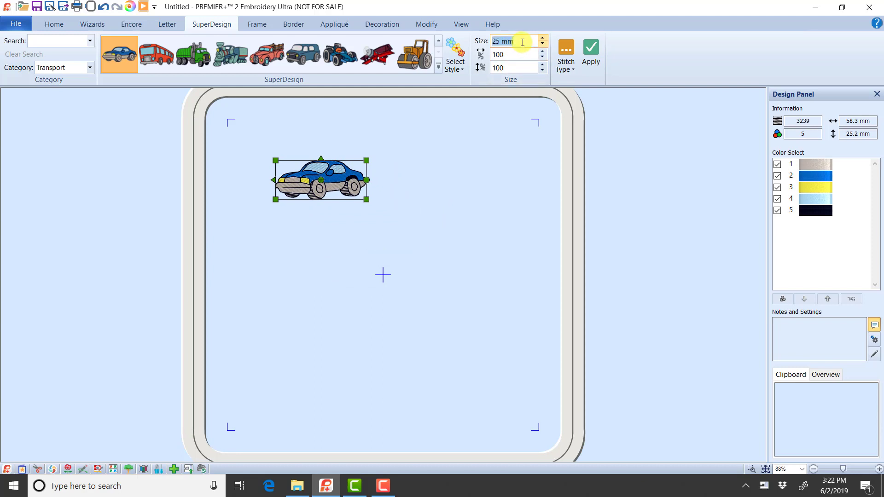
{"action": "type", "text": "50"}
{"action": "left_click", "coordinate": [595, 53]}
{"action": "left_click_drag", "start_coordinate": [428, 257], "coordinate": [479, 315]}
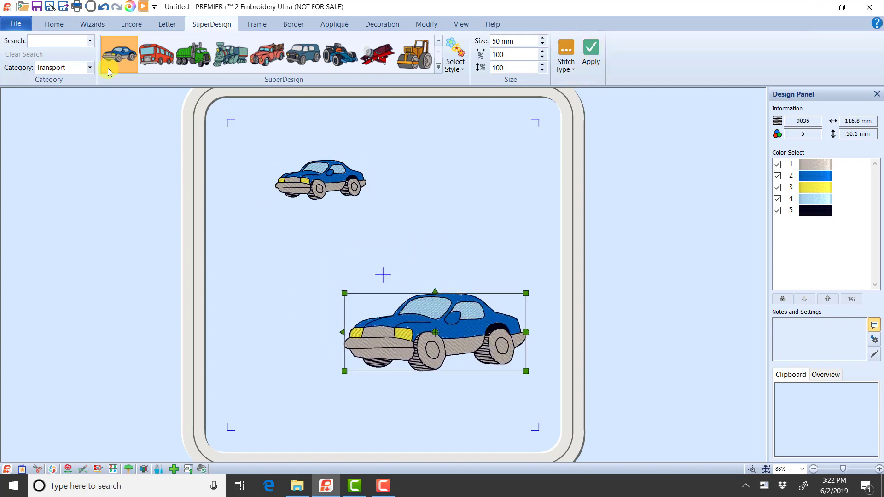
Step: Select both car designs in the hoop and delete them
{"action": "left_click", "coordinate": [54, 25]}
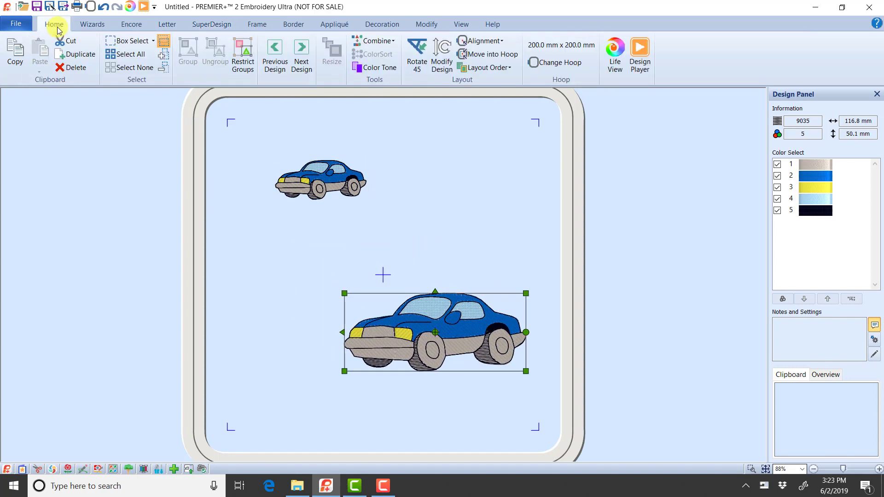
{"action": "left_click", "coordinate": [133, 55]}
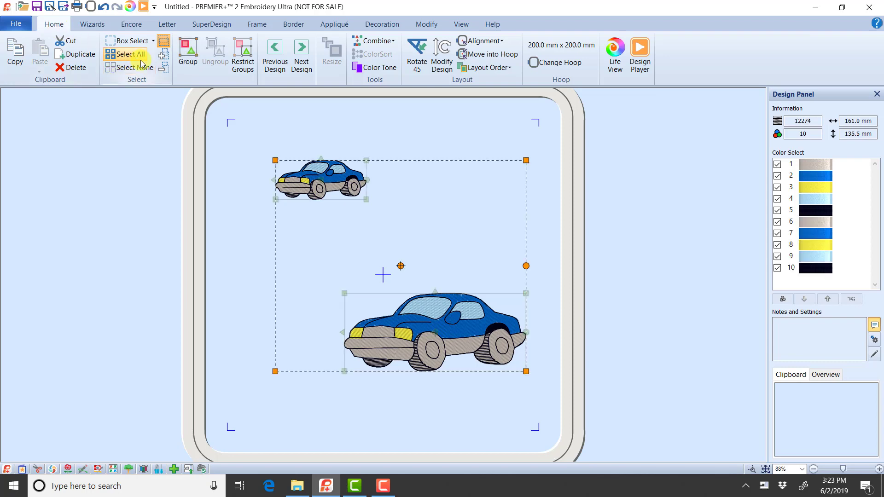
{"action": "left_click", "coordinate": [75, 68]}
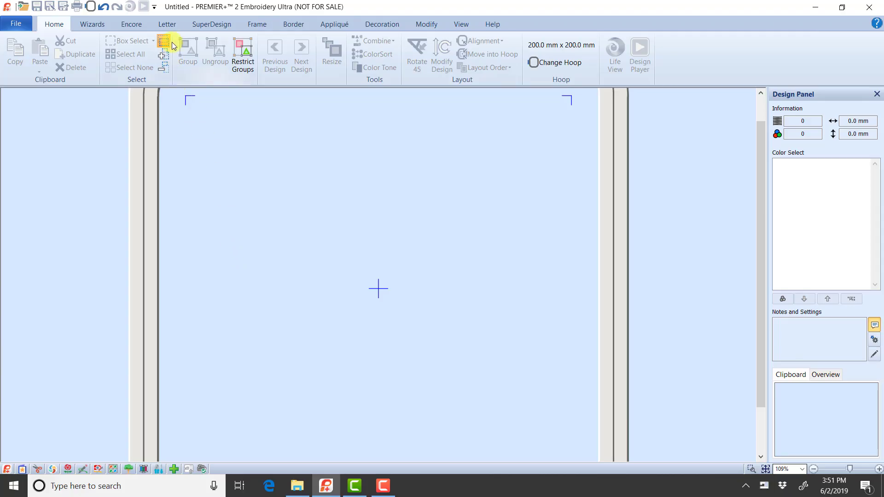
Step: Try the lettering fonts Harris 20-80mm, Harris 2C 20-80mm and Harris Line 12-80mm in turn
{"action": "left_click", "coordinate": [172, 28]}
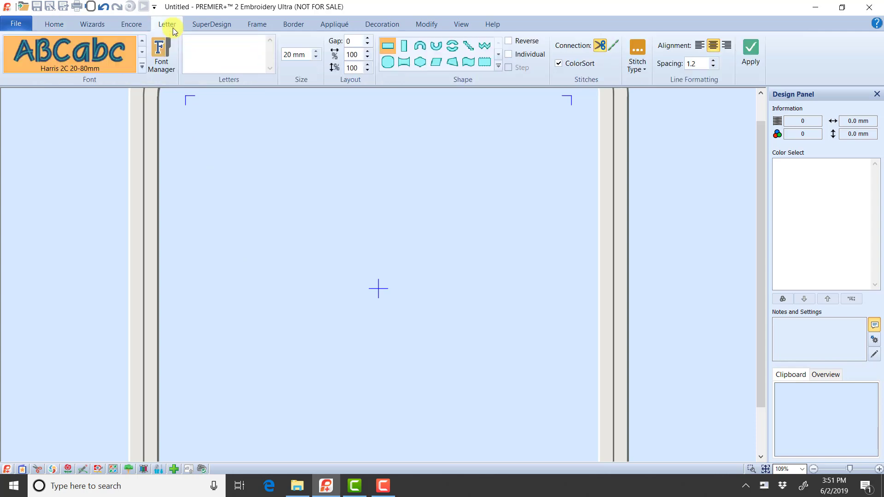
{"action": "left_click", "coordinate": [141, 65]}
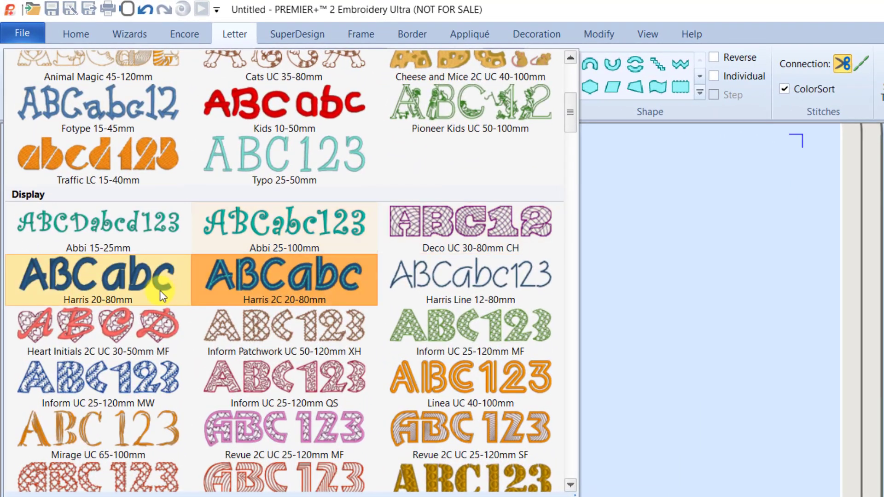
{"action": "left_click", "coordinate": [160, 293]}
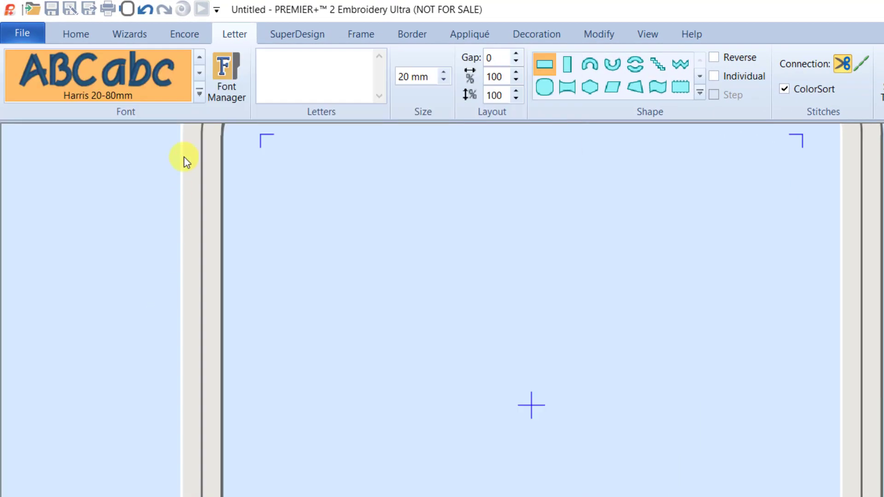
{"action": "left_click", "coordinate": [200, 97]}
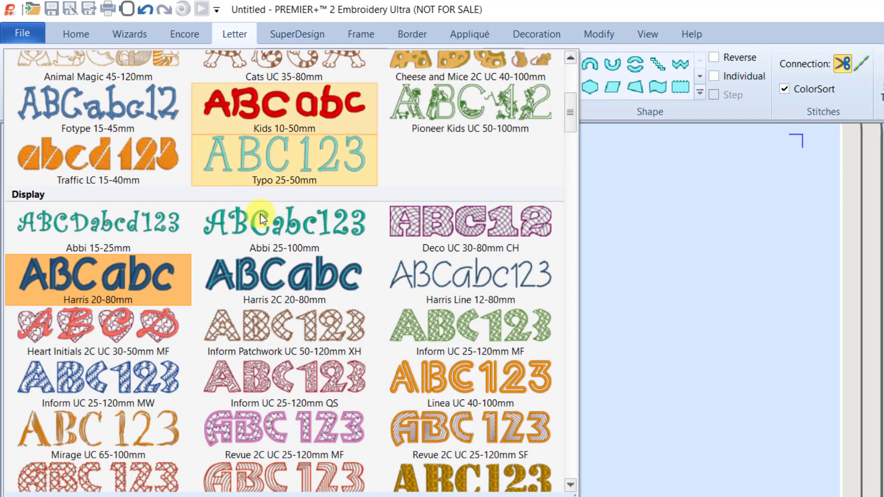
{"action": "left_click", "coordinate": [293, 283]}
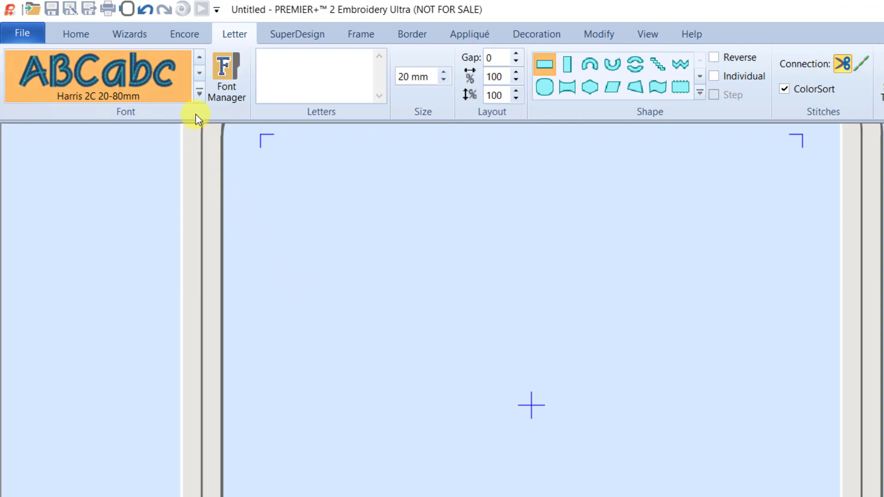
{"action": "left_click", "coordinate": [199, 93]}
{"action": "left_click", "coordinate": [509, 279]}
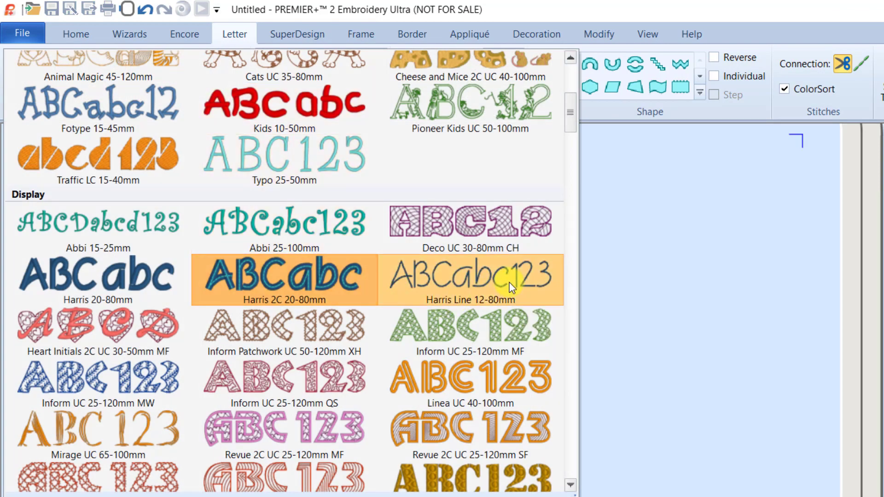
Step: Insert the lettering "Harris 2C" in the hoop using the Harris 2C 20-80mm font
{"action": "left_click", "coordinate": [199, 94]}
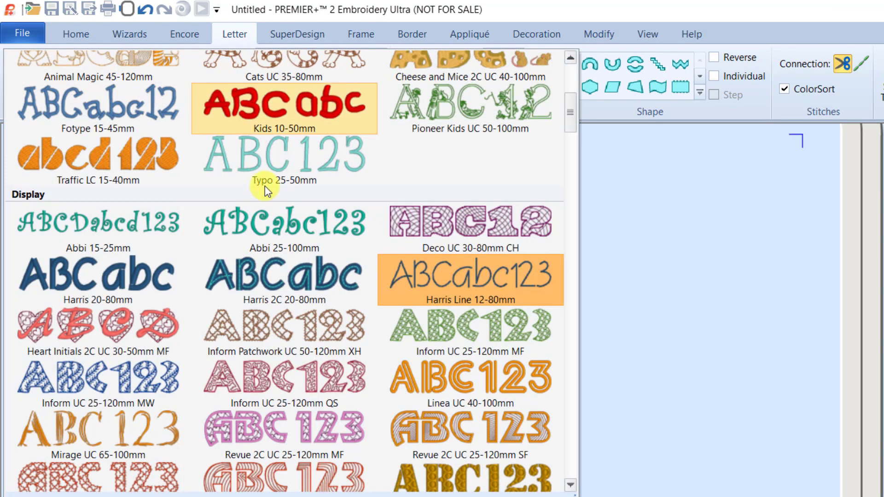
{"action": "left_click", "coordinate": [321, 273]}
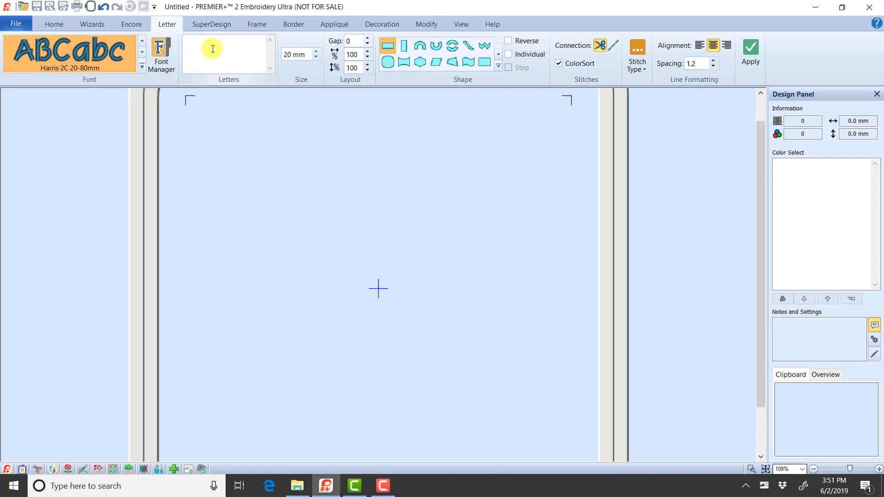
{"action": "type", "text": "Harris 2C"}
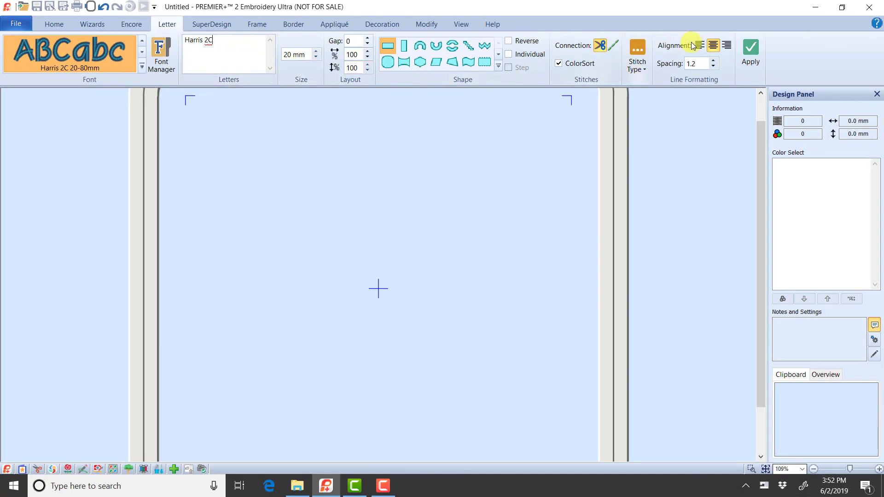
{"action": "left_click", "coordinate": [749, 52]}
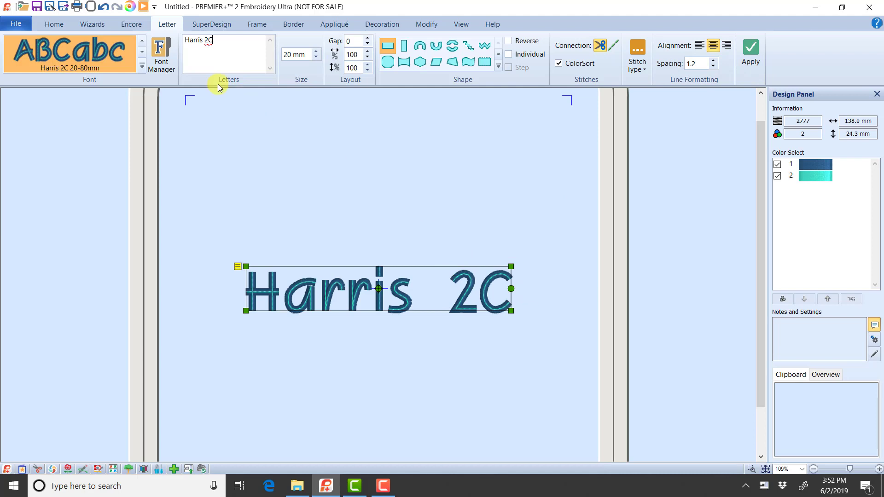
Step: Change the first thread color of the Harris 2C lettering to the red quick color
{"action": "left_click", "coordinate": [57, 25]}
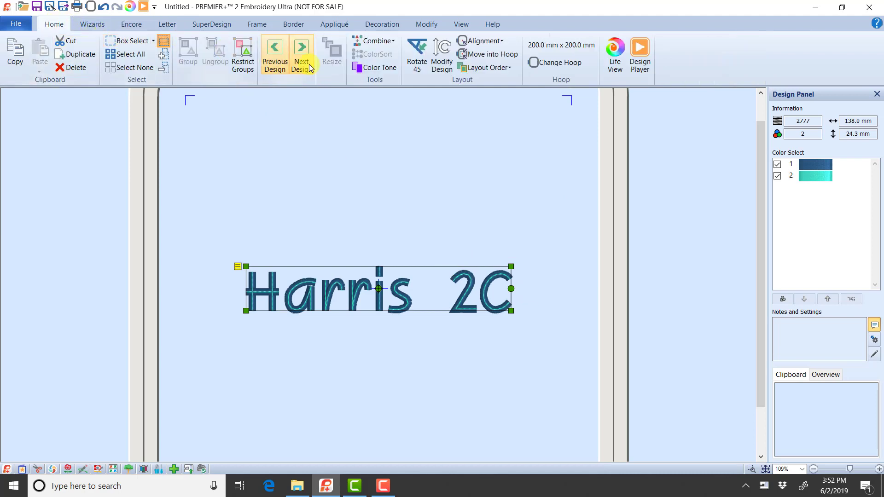
{"action": "left_click", "coordinate": [751, 469]}
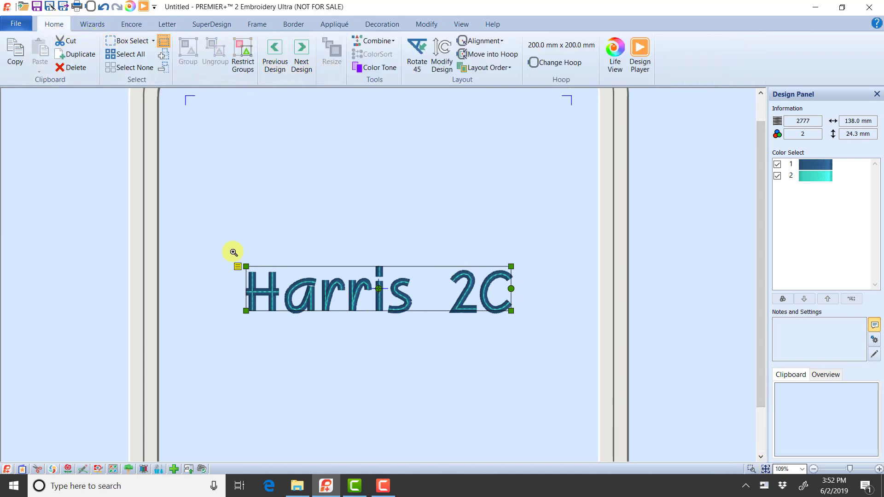
{"action": "left_click_drag", "start_coordinate": [233, 253], "coordinate": [540, 328]}
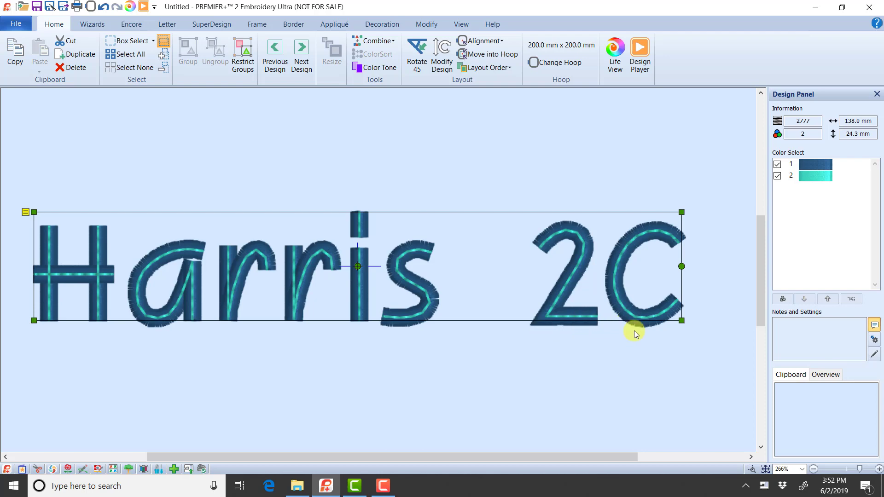
{"action": "left_click", "coordinate": [816, 164]}
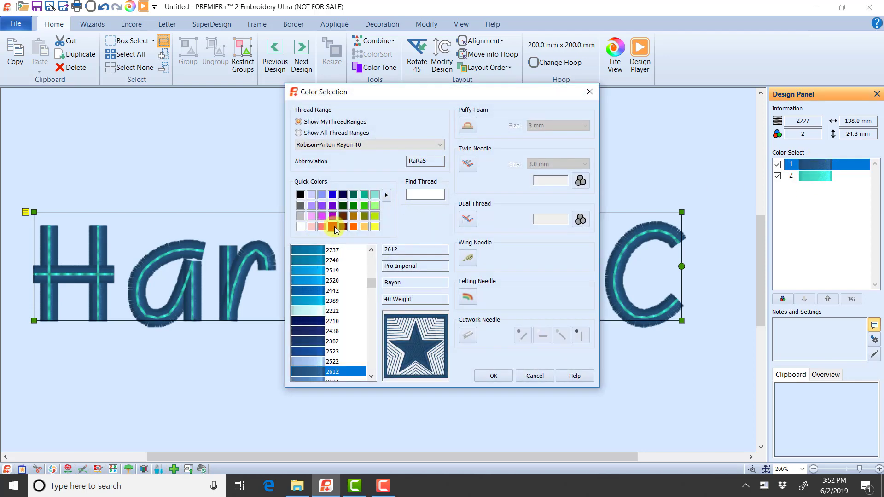
{"action": "left_click", "coordinate": [332, 226]}
{"action": "left_click", "coordinate": [485, 376]}
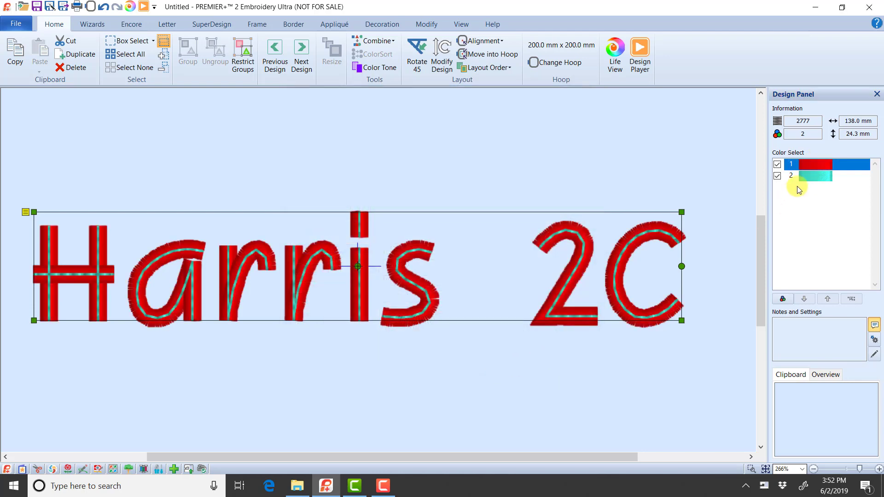
Step: Change the lettering's second thread color to the yellow Robison-Anton Rayon 40 thread 2325 Lemon
{"action": "double_click", "coordinate": [813, 175]}
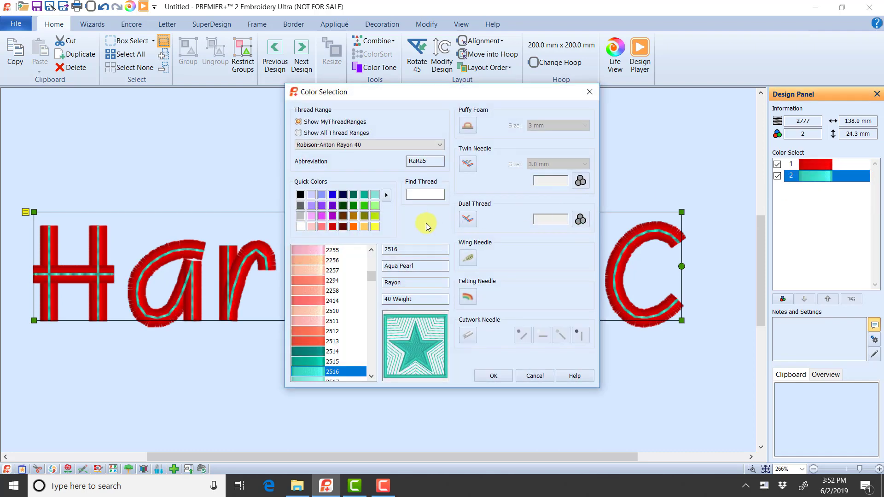
{"action": "left_click", "coordinate": [377, 228]}
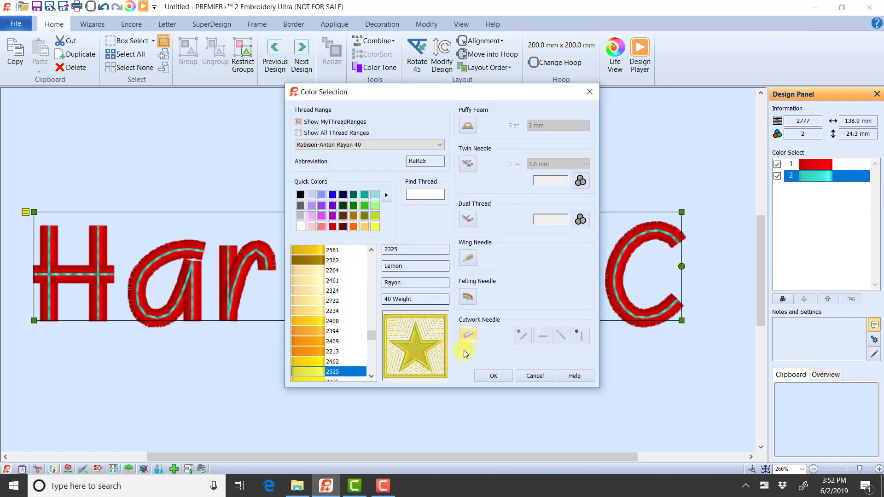
{"action": "left_click", "coordinate": [493, 376]}
{"action": "left_click", "coordinate": [441, 387]}
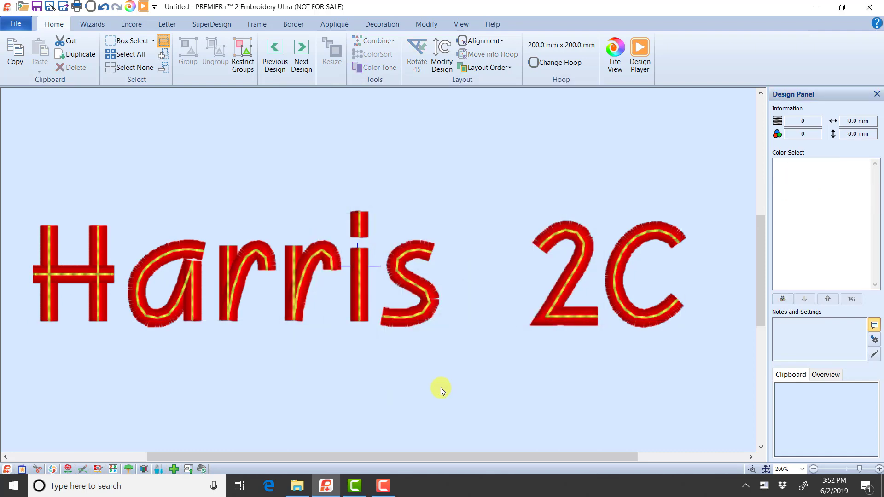
{"action": "left_click", "coordinate": [399, 281]}
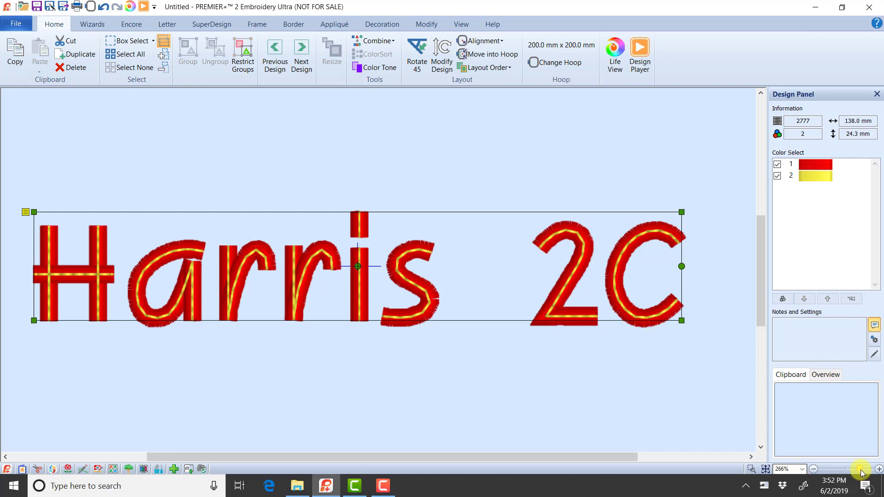
Step: Enlarge the Harris 2C lettering to about 192 by 44 mm and set its satin line width to 5.0 mm
{"action": "left_click_drag", "start_coordinate": [859, 469], "coordinate": [854, 470]}
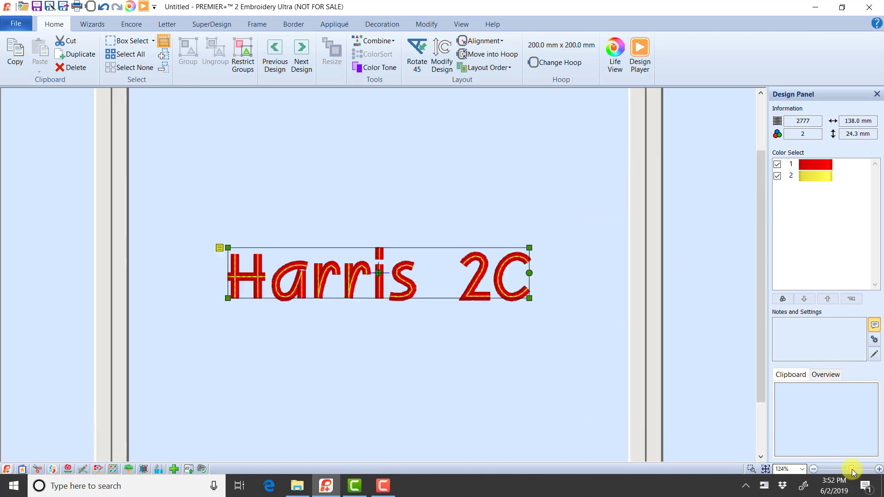
{"action": "left_click_drag", "start_coordinate": [492, 301], "coordinate": [584, 267]}
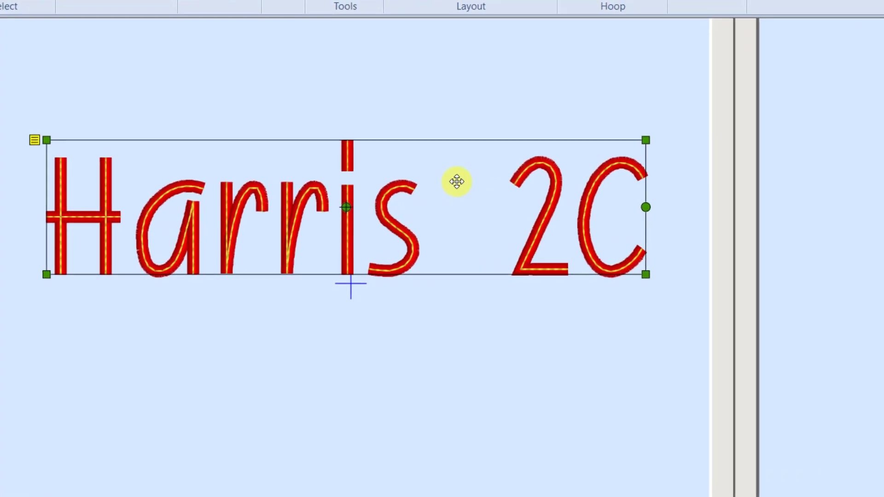
{"action": "right_click", "coordinate": [451, 199]}
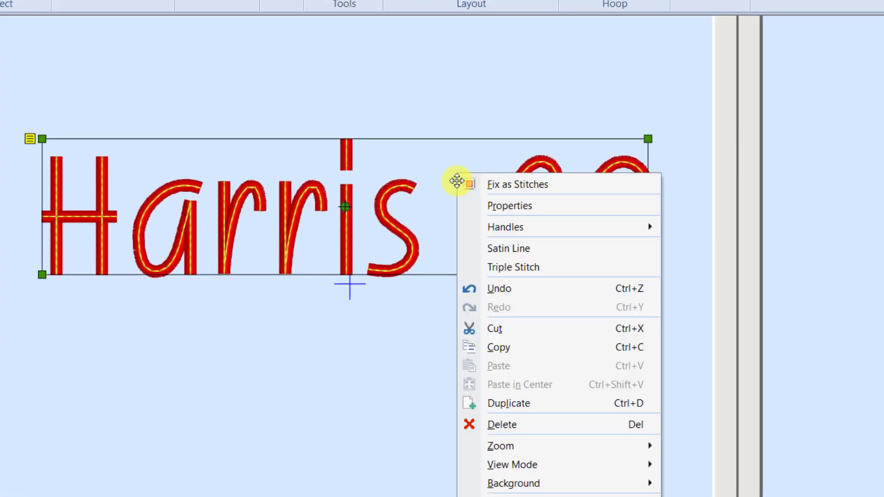
{"action": "left_click", "coordinate": [585, 249]}
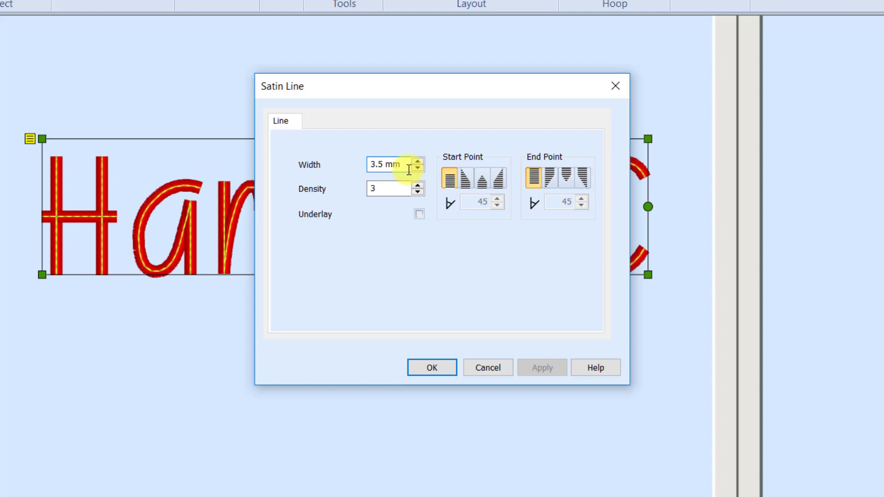
{"action": "mouse_move", "coordinate": [408, 170]}
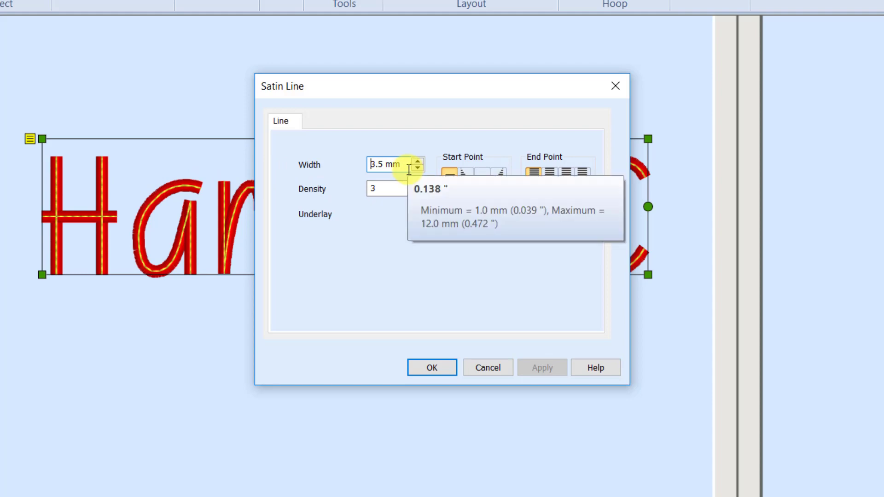
{"action": "left_click_drag", "start_coordinate": [409, 170], "coordinate": [326, 150]}
{"action": "type", "text": "5.0"}
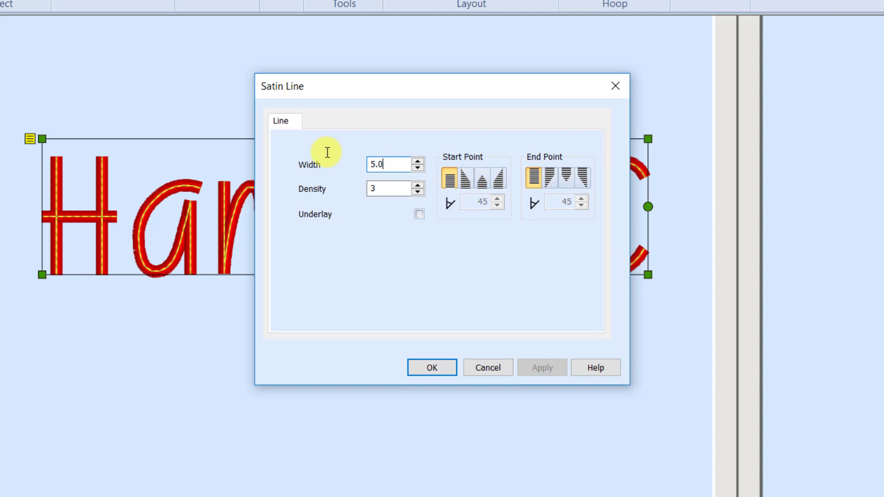
{"action": "left_click", "coordinate": [433, 363]}
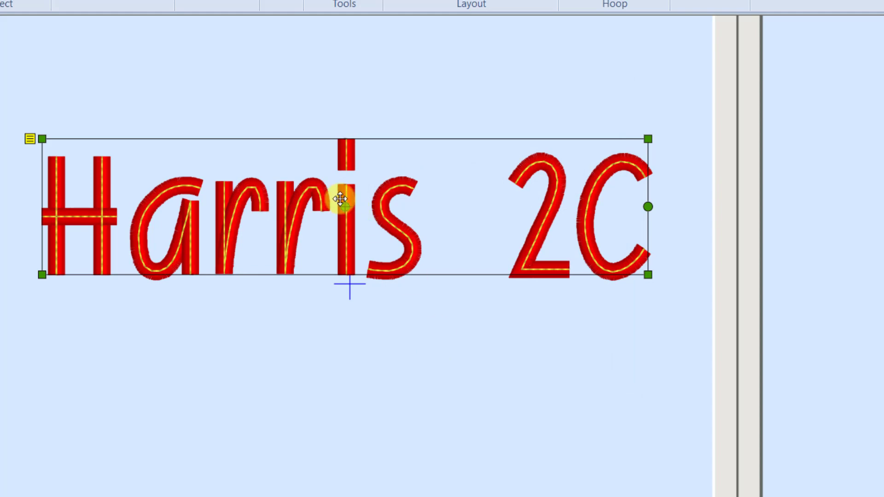
Step: Review the triple stitch length setting of the Harris 2C lettering and accept it as is
{"action": "right_click", "coordinate": [451, 185]}
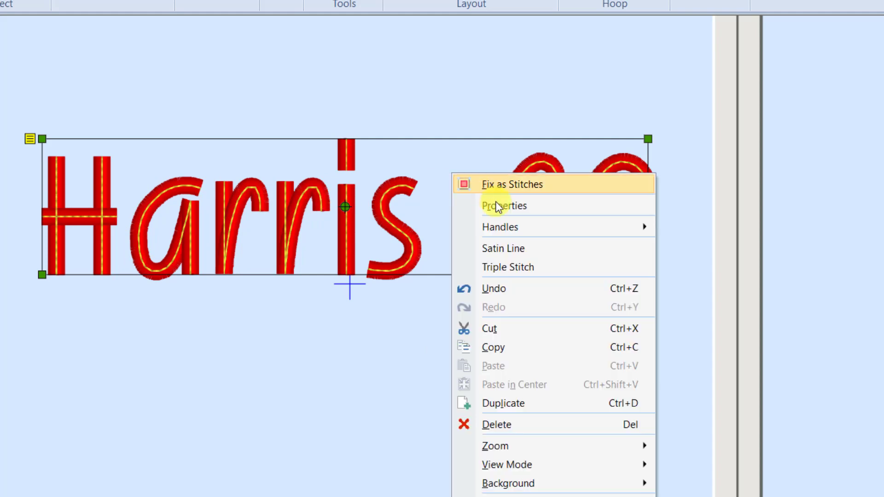
{"action": "left_click", "coordinate": [559, 266]}
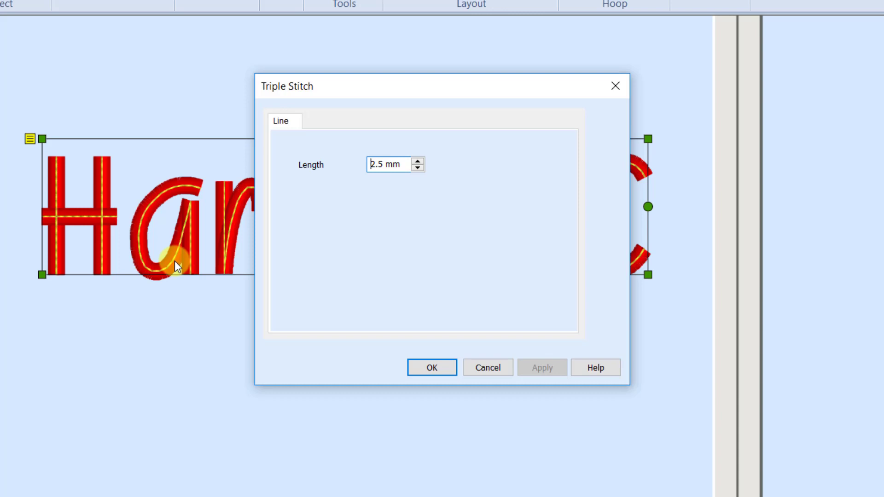
{"action": "left_click", "coordinate": [423, 364]}
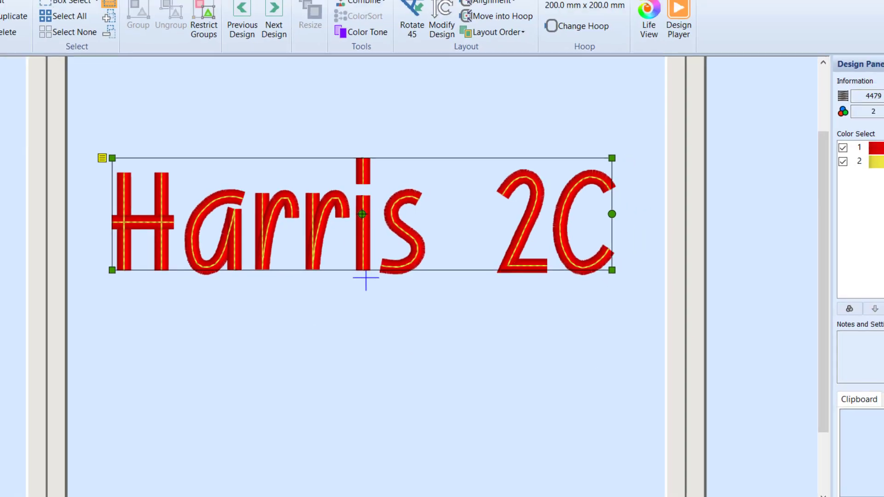
Step: Insert the lettering "Harris" in the Harris 20-80mm font and enlarge it below the red lettering to about 119 by 38 mm
{"action": "left_click", "coordinate": [142, 65]}
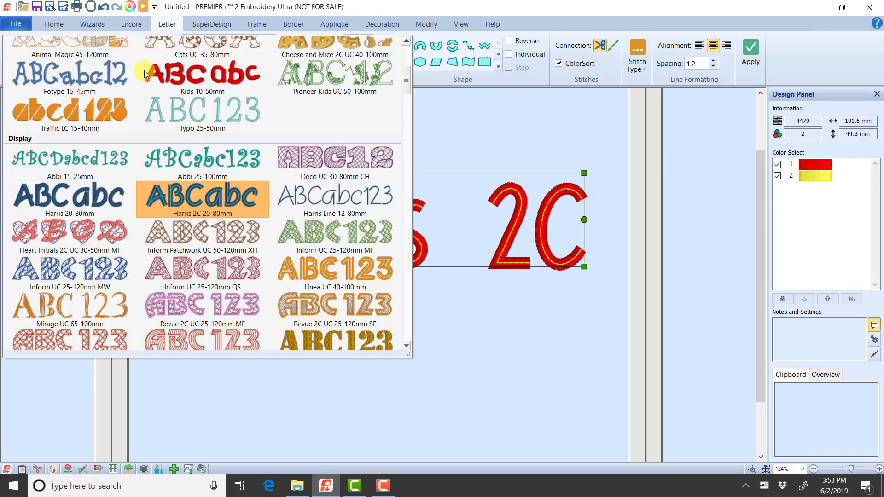
{"action": "left_click", "coordinate": [101, 197]}
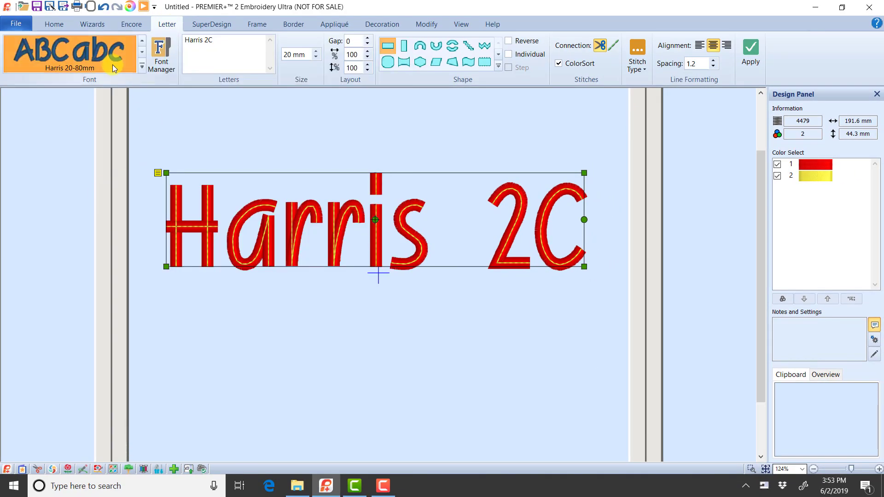
{"action": "left_click", "coordinate": [235, 44]}
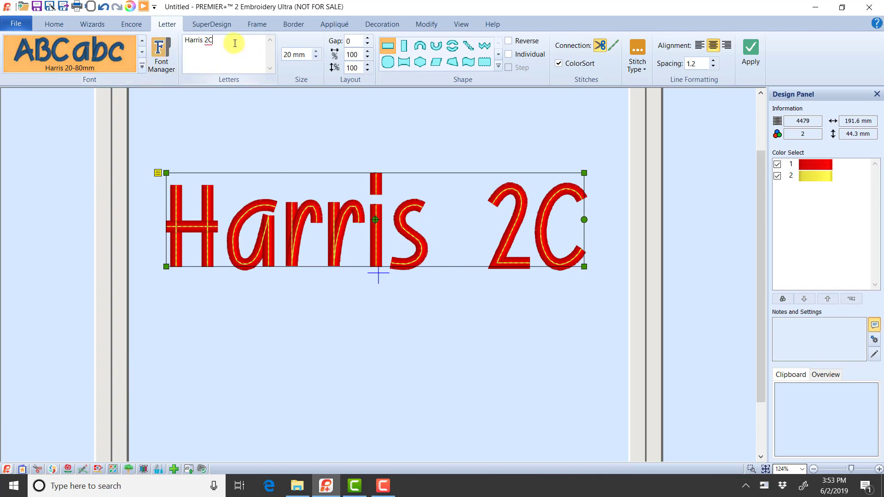
{"action": "key", "text": "BackSpace"}
{"action": "key", "text": "BackSpace"}
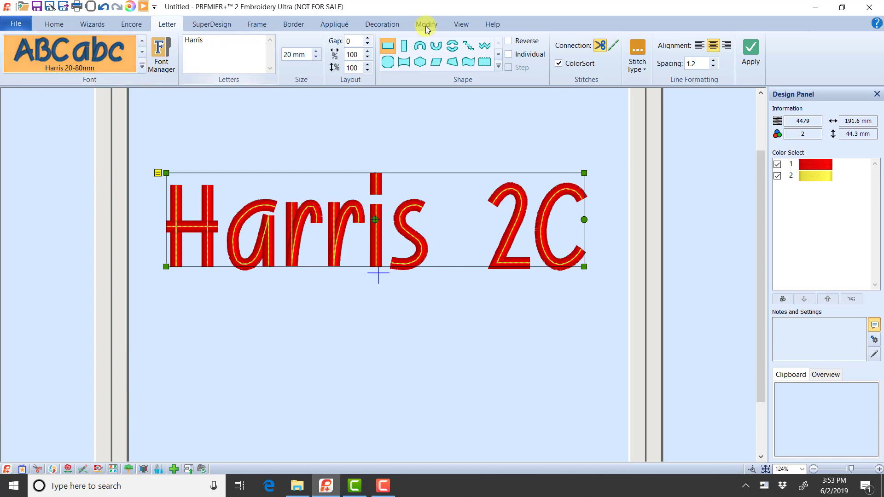
{"action": "left_click", "coordinate": [754, 57]}
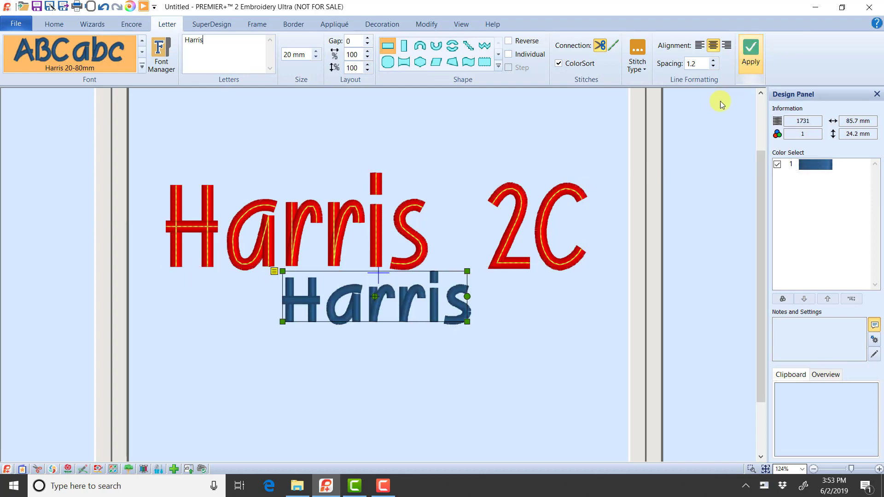
{"action": "left_click_drag", "start_coordinate": [405, 300], "coordinate": [383, 307]}
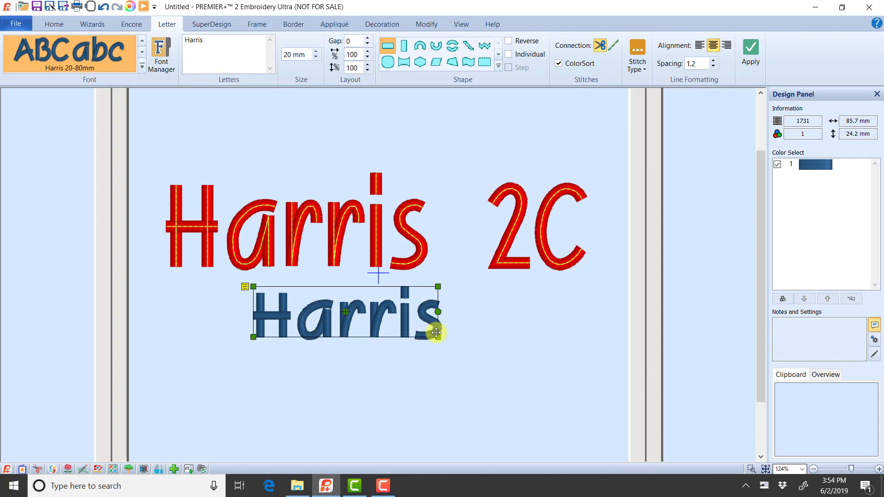
{"action": "left_click_drag", "start_coordinate": [438, 338], "coordinate": [513, 369]}
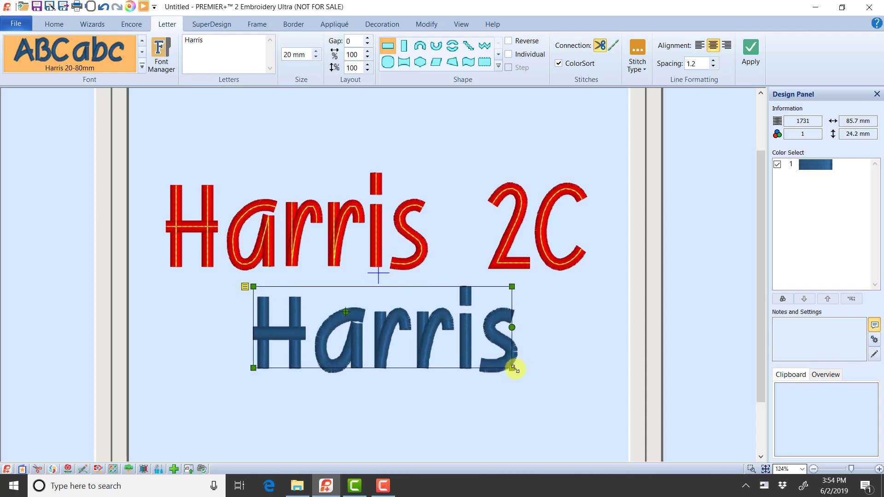
Step: Choose the Harris Line 12-80mm font and move the blue satin "Harris" lettering above the red lettering
{"action": "left_click", "coordinate": [144, 67]}
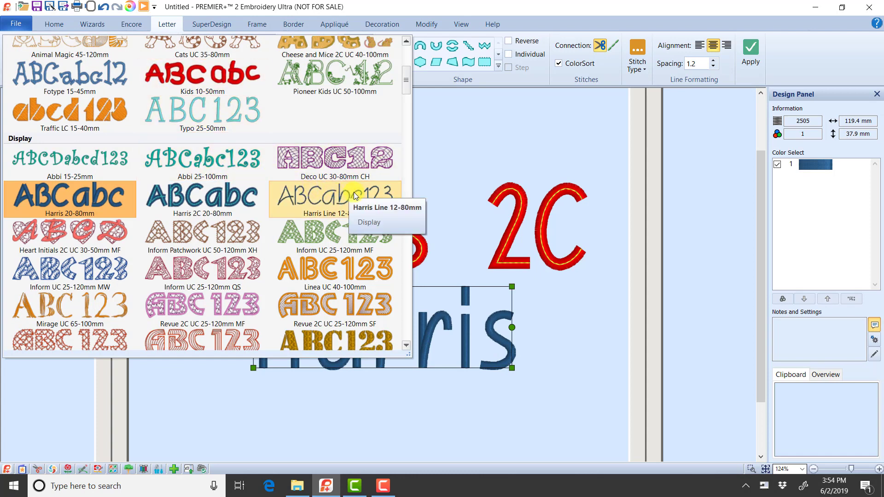
{"action": "left_click", "coordinate": [379, 193]}
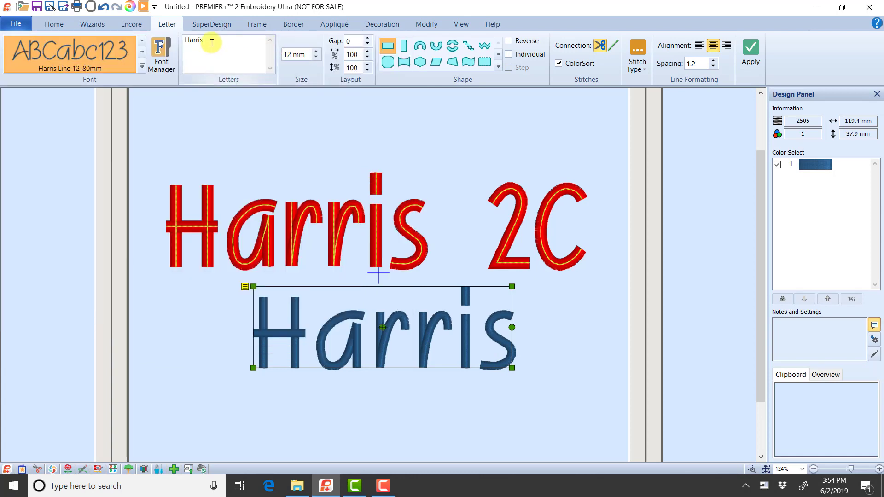
{"action": "left_click_drag", "start_coordinate": [405, 311], "coordinate": [527, 116]}
{"action": "left_click", "coordinate": [326, 90]}
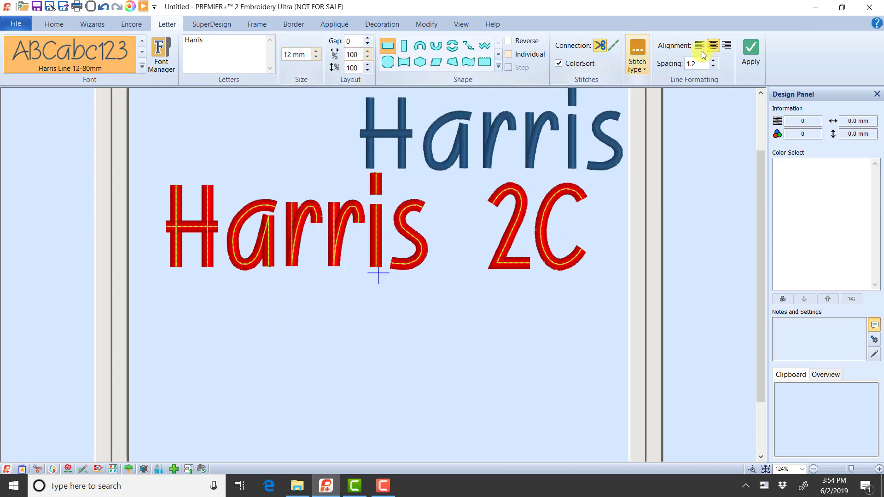
Step: Insert "Harris" in the Harris Line font and enlarge it below the red lettering to about 130 by 45 mm
{"action": "left_click", "coordinate": [762, 58]}
{"action": "left_click_drag", "start_coordinate": [395, 285], "coordinate": [412, 374]}
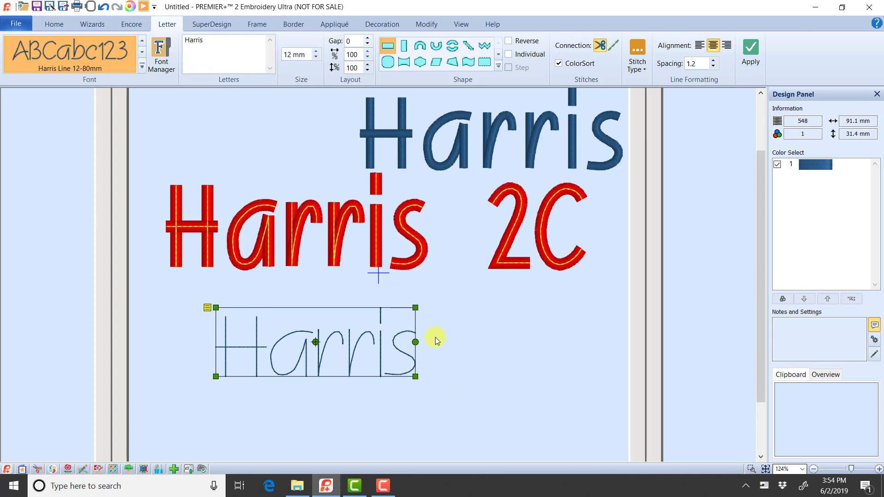
{"action": "left_click_drag", "start_coordinate": [415, 376], "coordinate": [503, 408]}
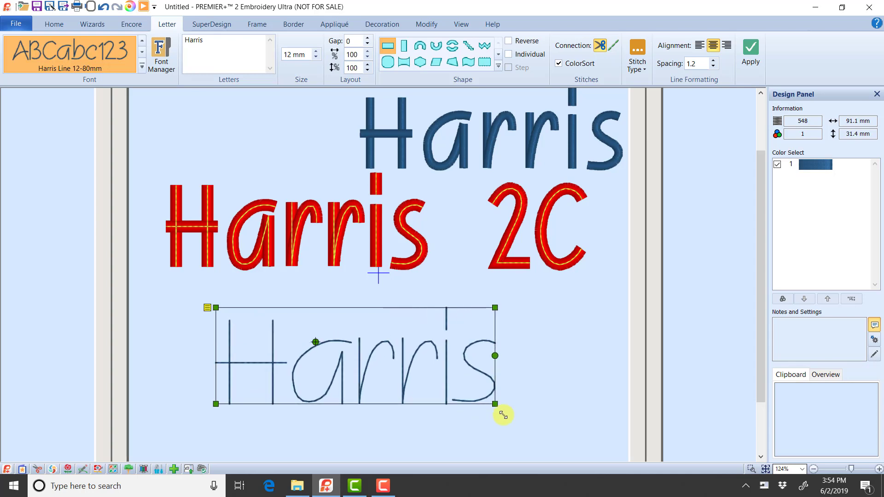
Step: Set the triple stitch length of the Harris Line lettering to 3.5 mm and inspect its stitches up close
{"action": "right_click", "coordinate": [429, 335]}
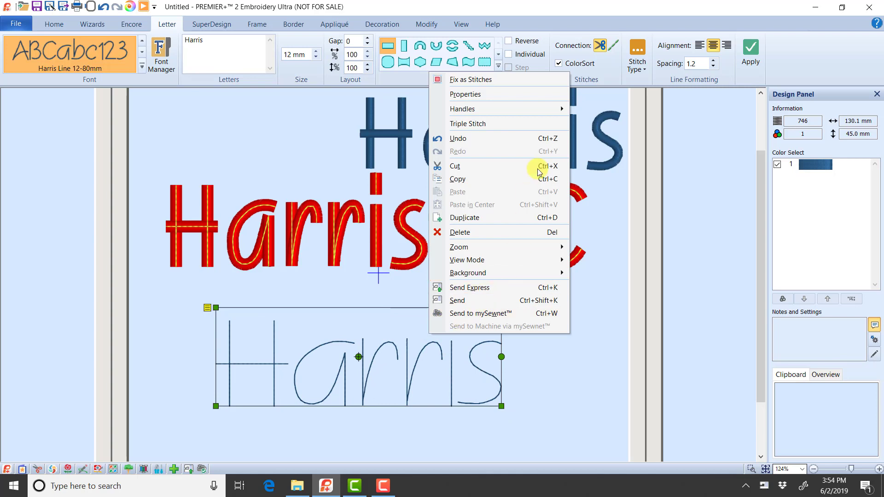
{"action": "left_click", "coordinate": [523, 123]}
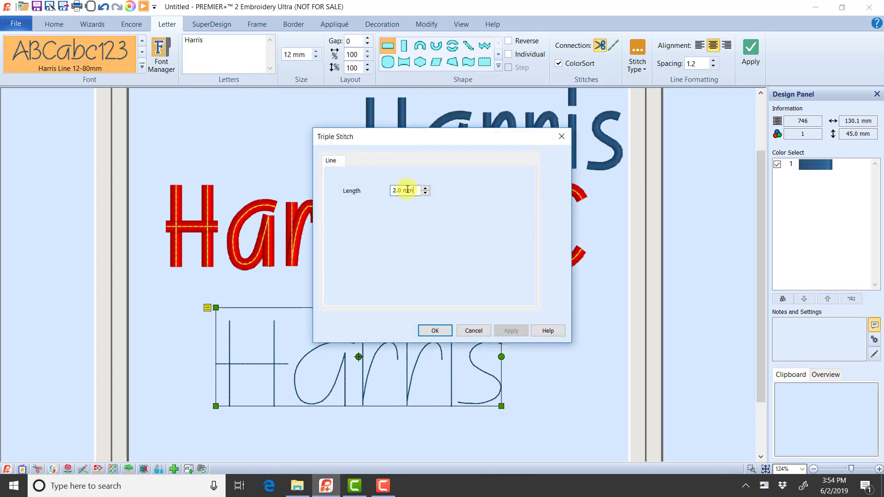
{"action": "double_click", "coordinate": [407, 191]}
{"action": "type", "text": "3.5"}
{"action": "left_click", "coordinate": [435, 331]}
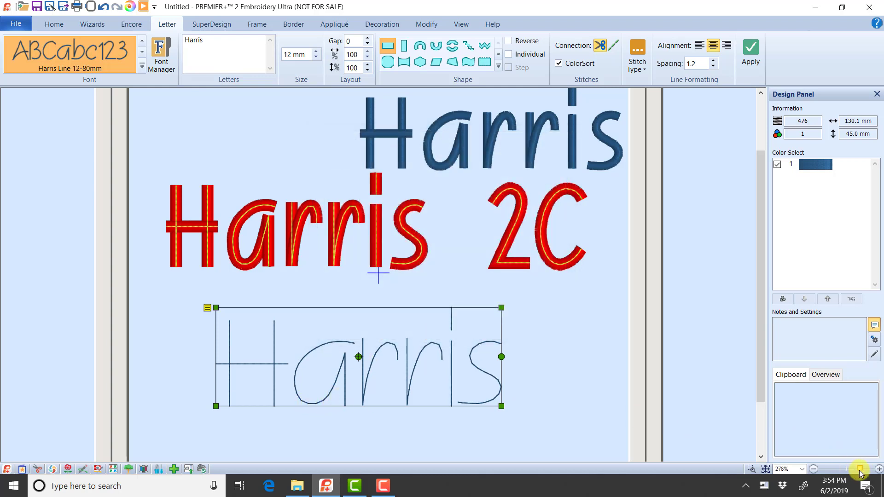
{"action": "left_click_drag", "start_coordinate": [853, 473], "coordinate": [860, 469]}
{"action": "left_click_drag", "start_coordinate": [761, 322], "coordinate": [734, 375]}
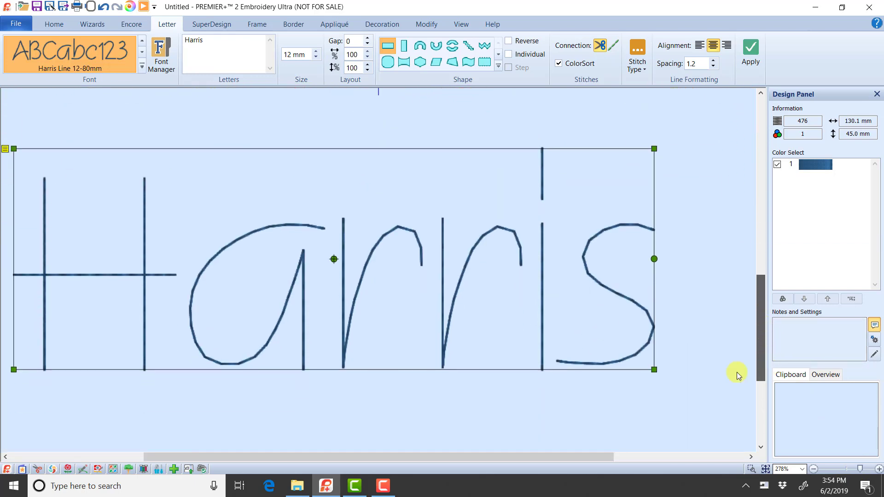
Step: Set the triple stitch length of the Harris Line lettering to 3.0 mm and compare it with the other lettering in the full hoop
{"action": "right_click", "coordinate": [373, 278]}
{"action": "left_click", "coordinate": [415, 73]}
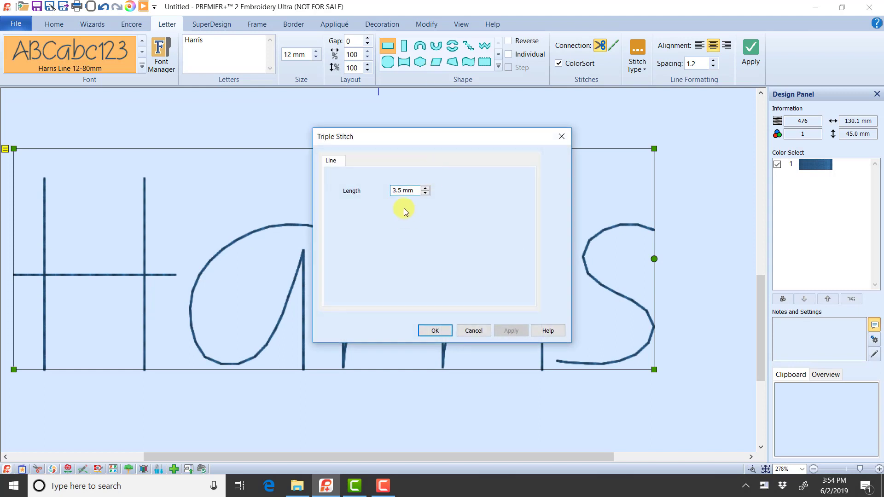
{"action": "double_click", "coordinate": [409, 191]}
{"action": "type", "text": "3.0"}
{"action": "left_click", "coordinate": [432, 331]}
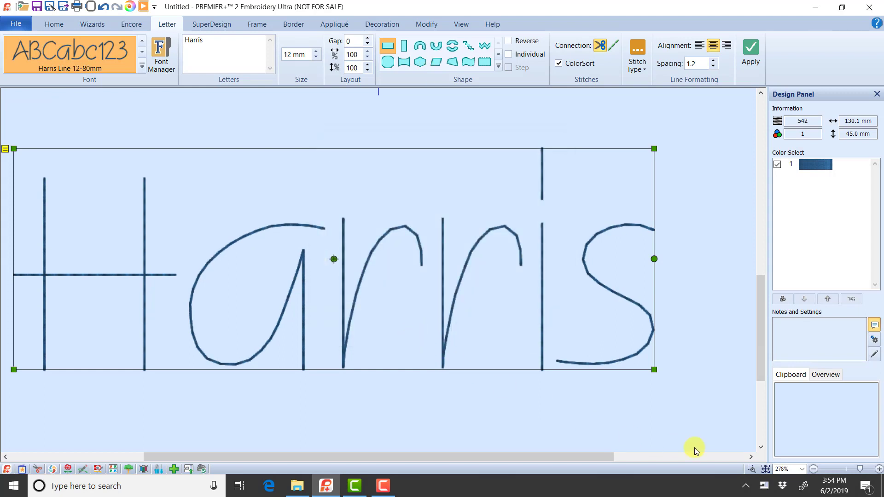
{"action": "left_click", "coordinate": [766, 469]}
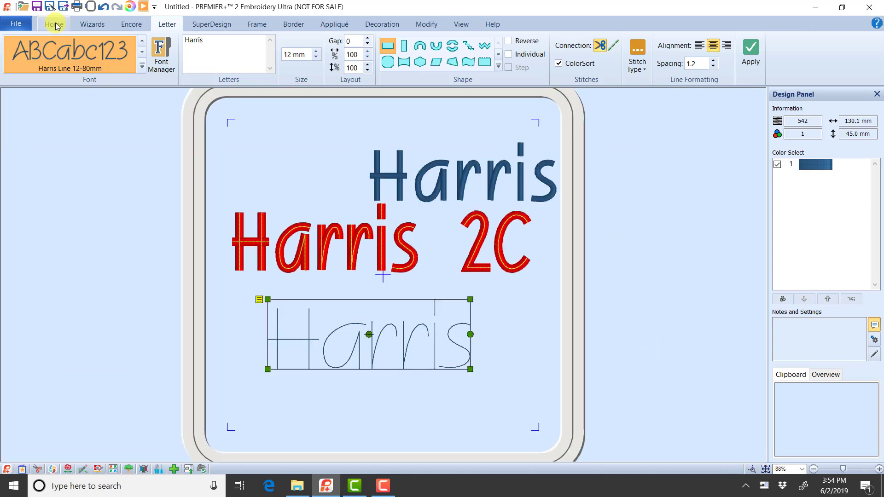
Step: Start importing a new font from embroideries through the Font Manager
{"action": "left_click", "coordinate": [383, 485]}
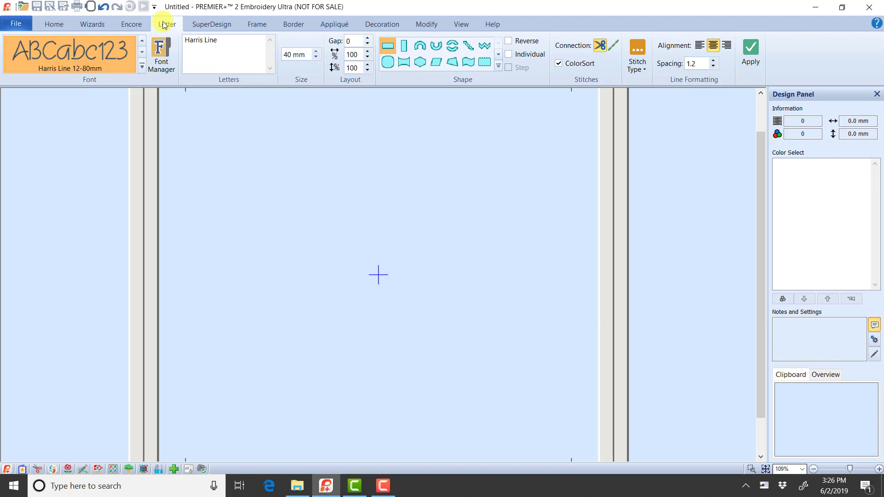
{"action": "left_click", "coordinate": [161, 56]}
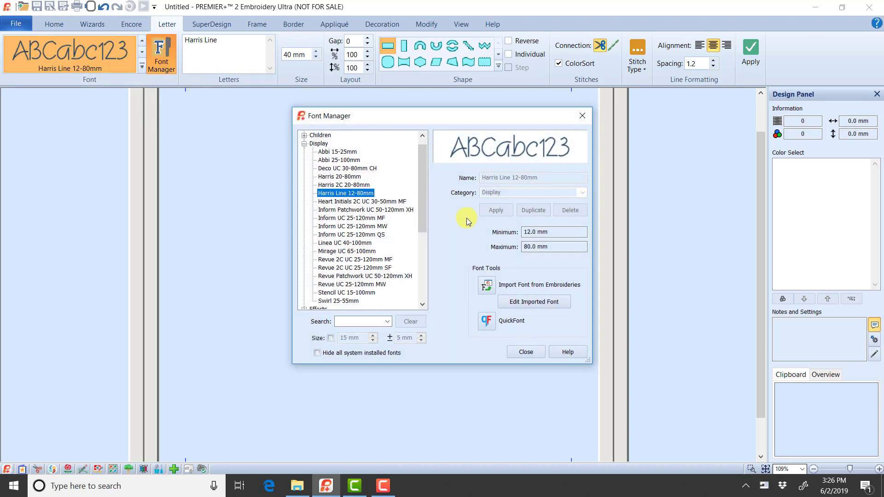
{"action": "left_click", "coordinate": [489, 287]}
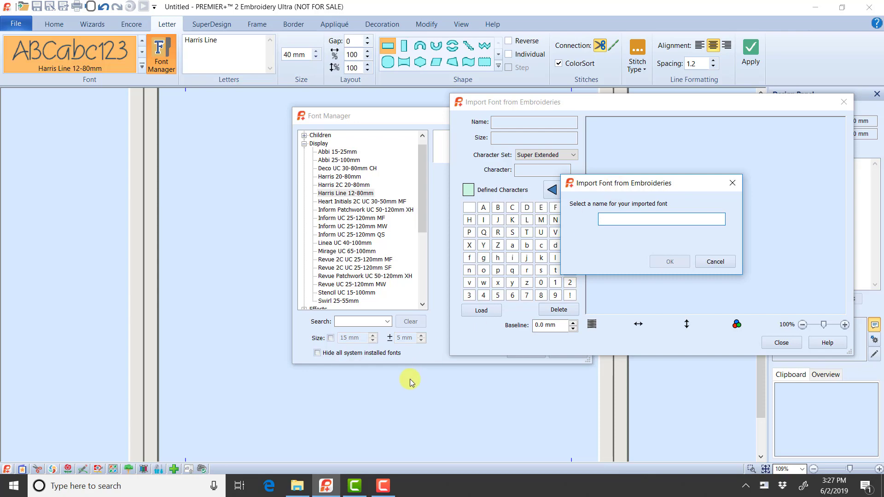
Step: Switch to File Explorer and look through the letter designs in Samples > Premier+2Emb > Stitch2 > Serif Cross Alphabet
{"action": "left_click", "coordinate": [296, 486]}
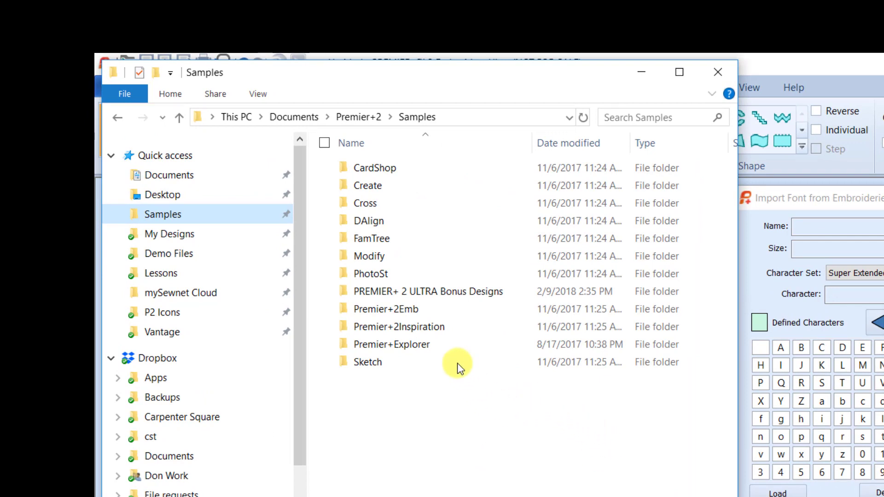
{"action": "double_click", "coordinate": [436, 310]}
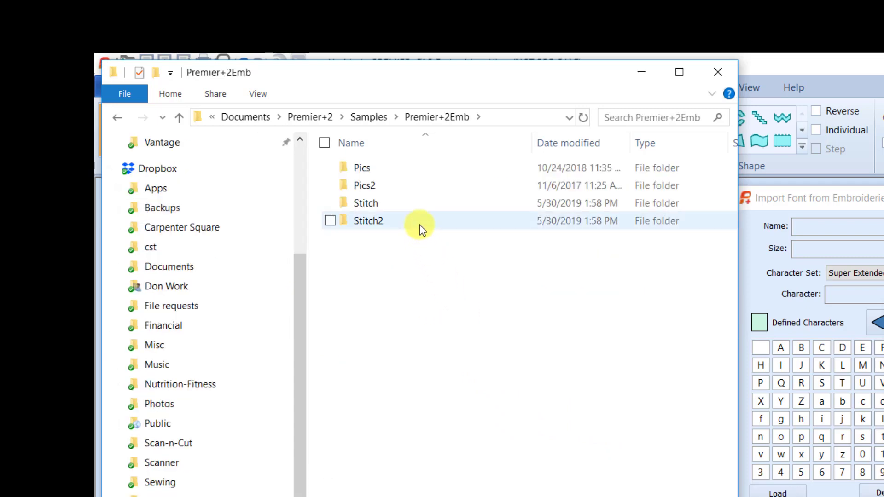
{"action": "double_click", "coordinate": [419, 224]}
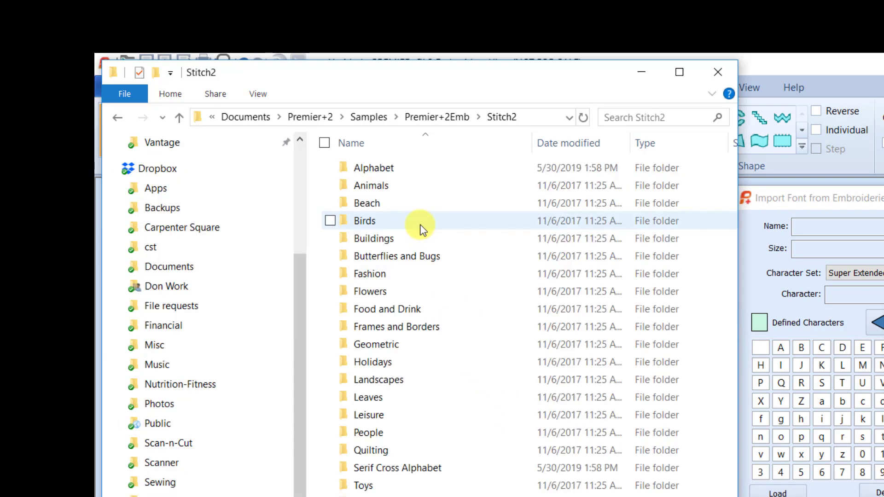
{"action": "double_click", "coordinate": [474, 468]}
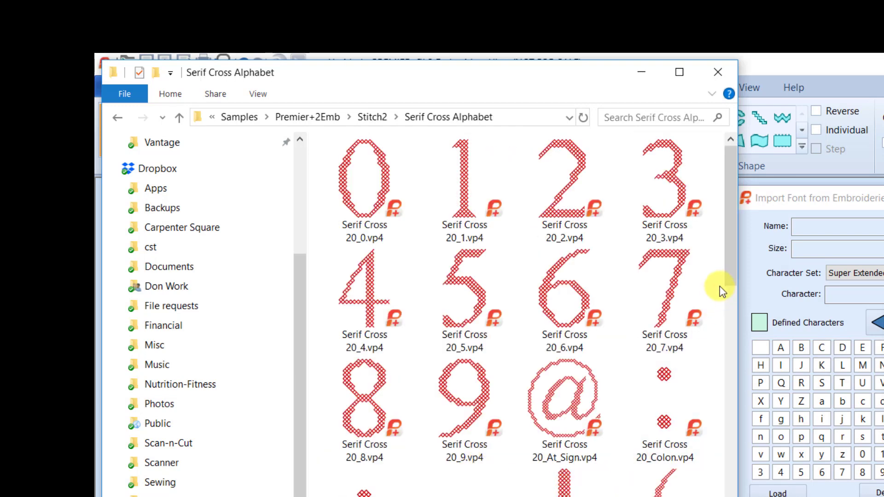
{"action": "left_click_drag", "start_coordinate": [731, 292], "coordinate": [739, 421]}
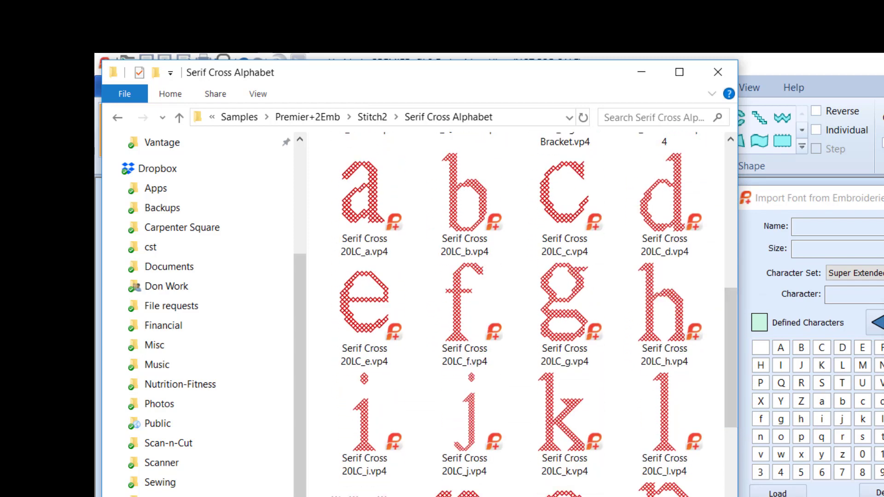
Step: Name the imported font "Serif Font Cross Stitch"
{"action": "type", "text": "Sea"}
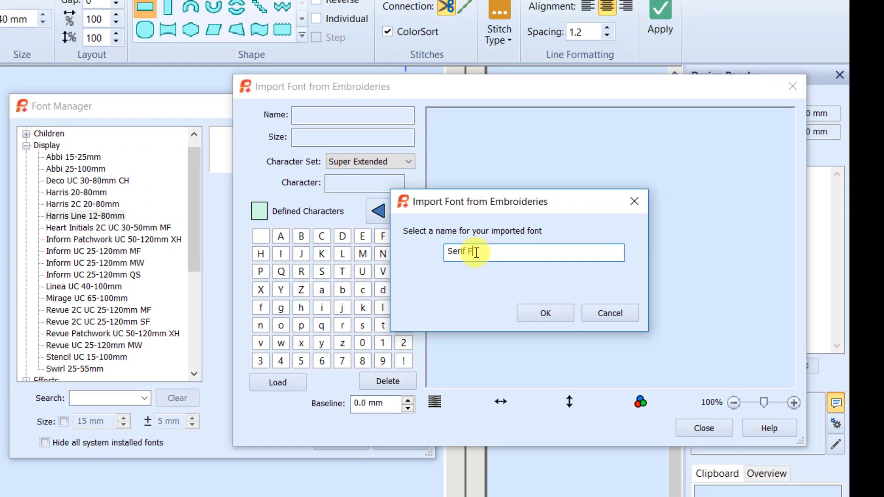
{"action": "type", "text": "if Font Cross Stitch"}
{"action": "left_click", "coordinate": [546, 313]}
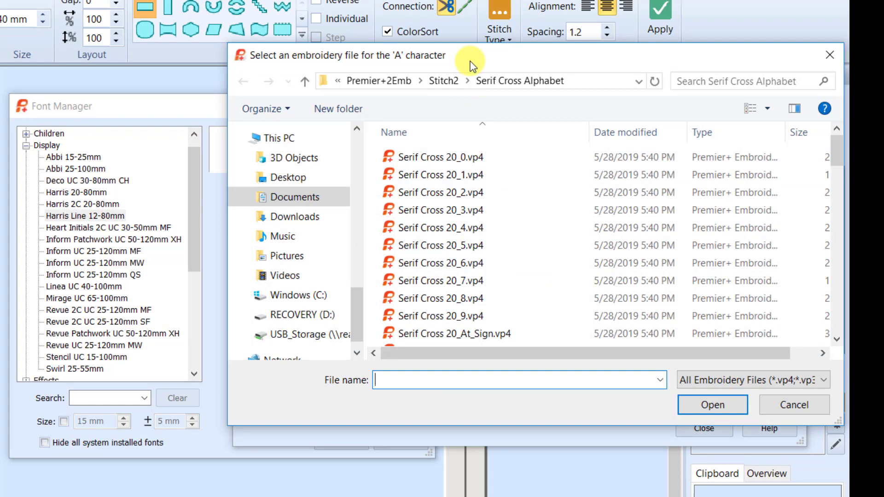
Step: Load Serif Cross 20UC_A.vp4 as the font's A character, and close the font import and the Font Manager
{"action": "left_click_drag", "start_coordinate": [844, 157], "coordinate": [828, 251]}
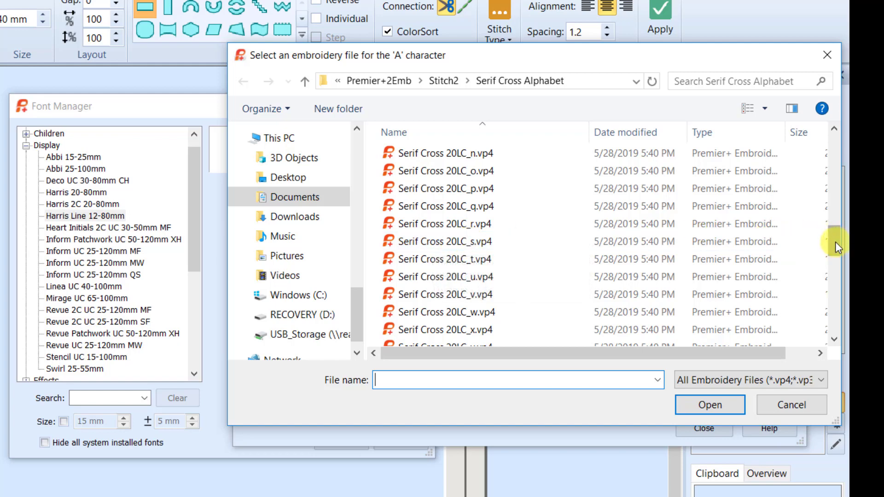
{"action": "left_click_drag", "start_coordinate": [835, 242], "coordinate": [839, 273]}
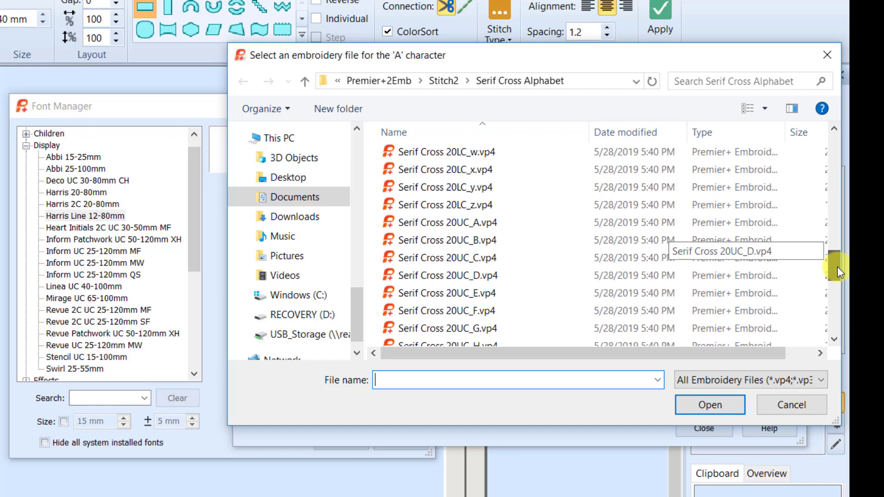
{"action": "left_click", "coordinate": [470, 229]}
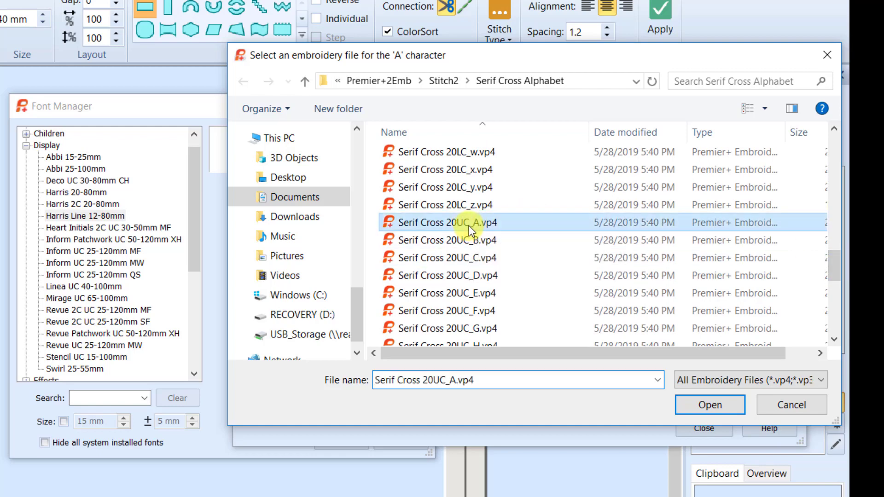
{"action": "left_click", "coordinate": [709, 407]}
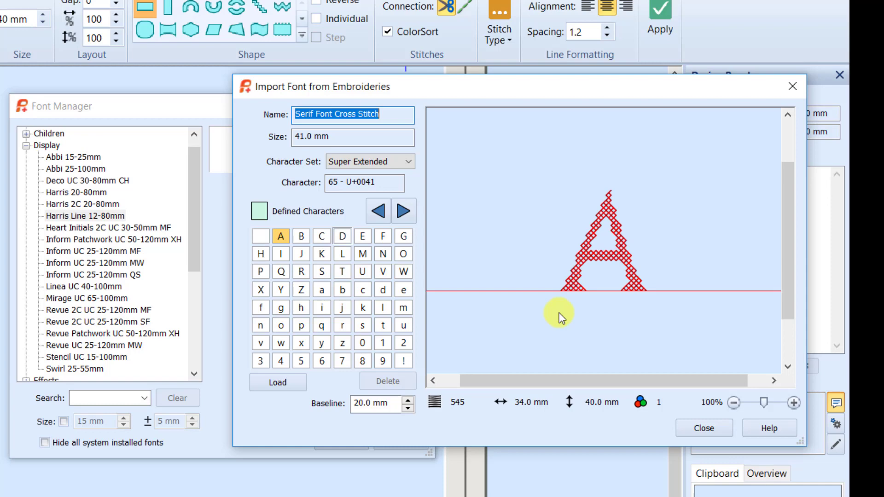
{"action": "left_click", "coordinate": [699, 426]}
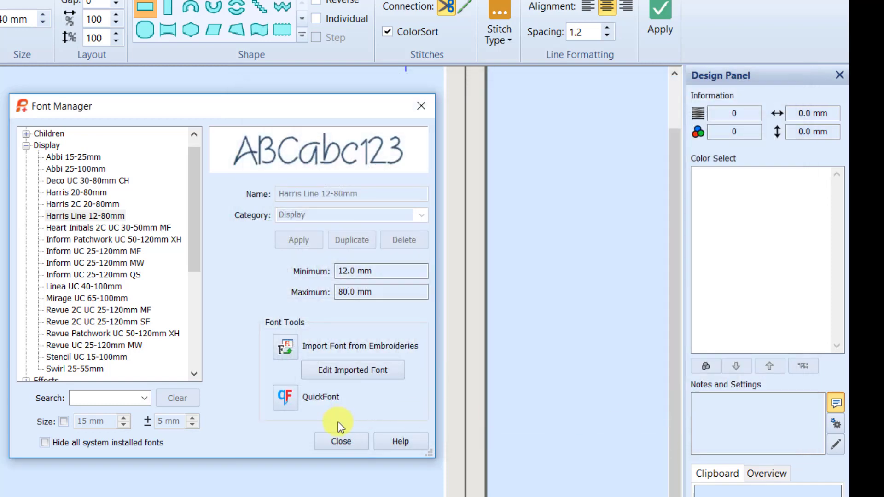
{"action": "left_click", "coordinate": [341, 439]}
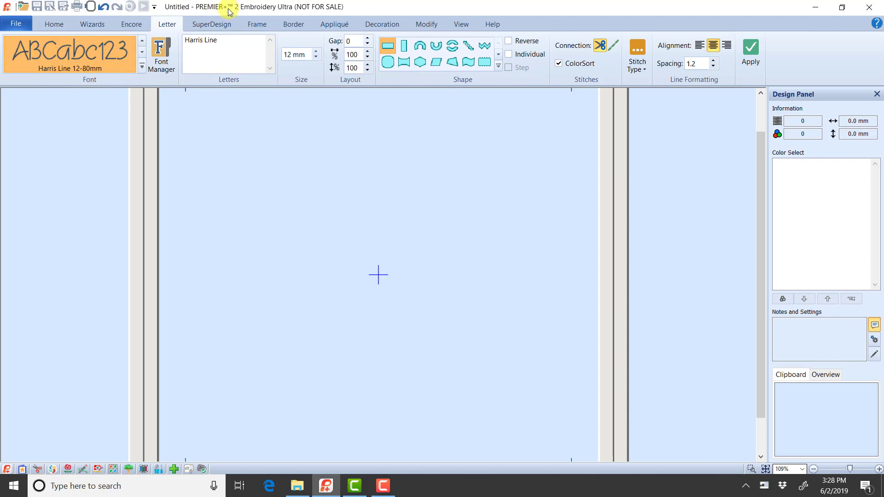
Step: Arrange the embroidery program window side by side with the Serif Cross Alphabet folder window
{"action": "left_click_drag", "start_coordinate": [230, 8], "coordinate": [650, 25]}
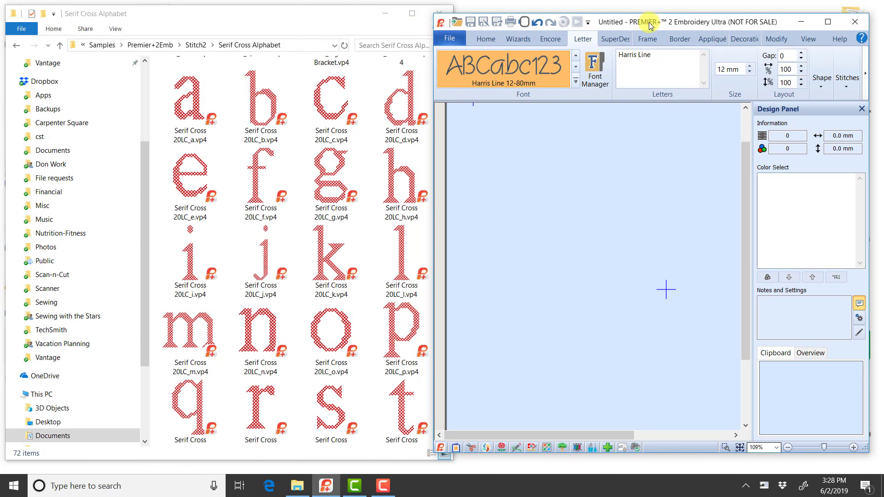
{"action": "left_click", "coordinate": [248, 18]}
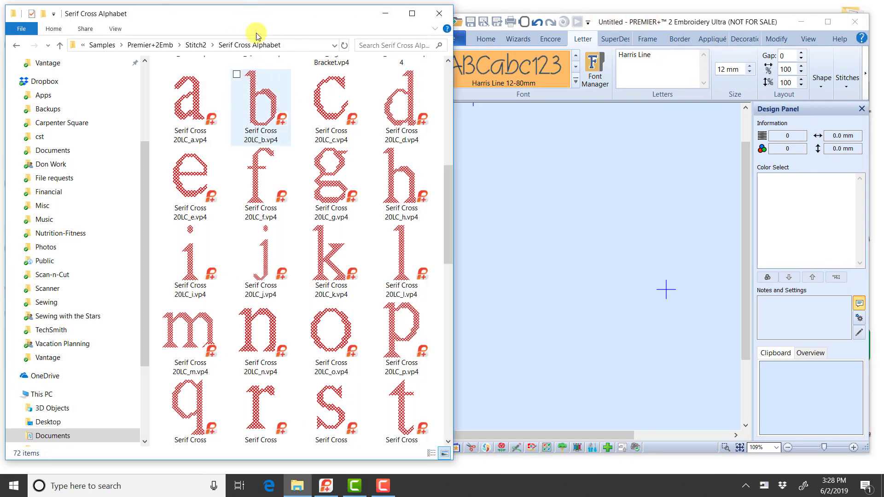
{"action": "left_click_drag", "start_coordinate": [249, 18], "coordinate": [247, 18]}
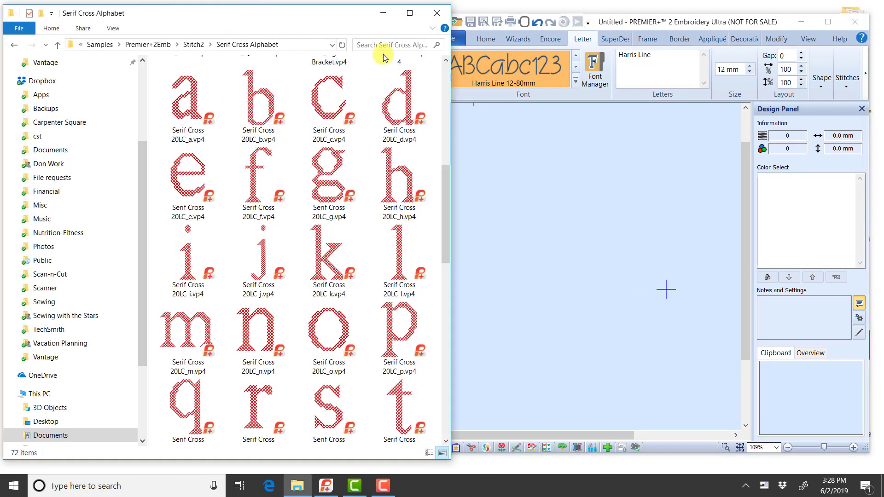
{"action": "left_click", "coordinate": [575, 134]}
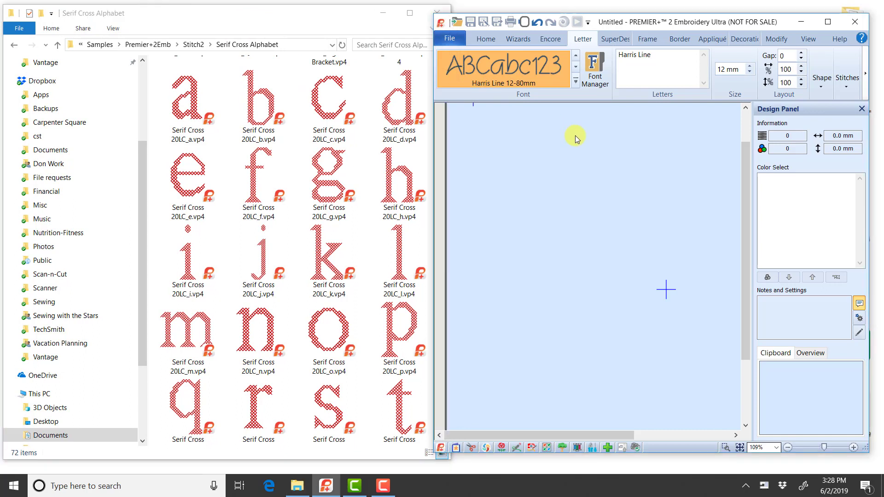
{"action": "left_click_drag", "start_coordinate": [623, 26], "coordinate": [630, 27]}
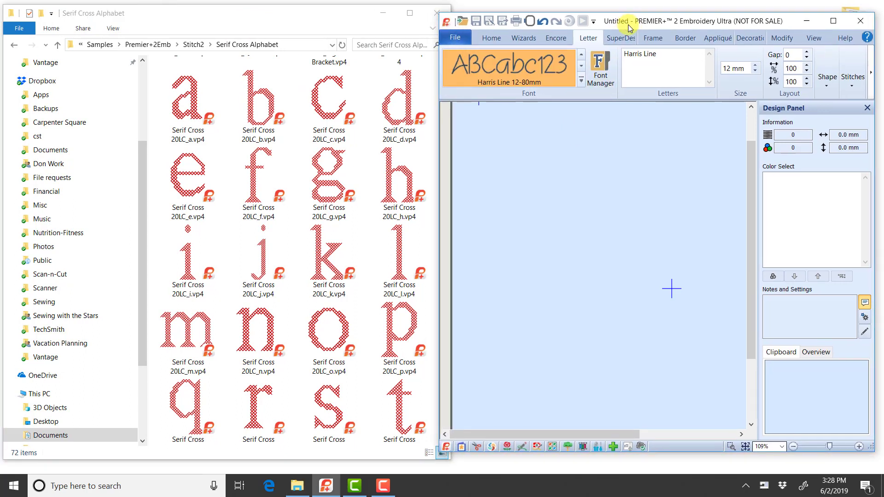
Step: Open the imported font Serif Font Cross Stitch from the MyFonts category for editing
{"action": "left_click", "coordinate": [609, 71]}
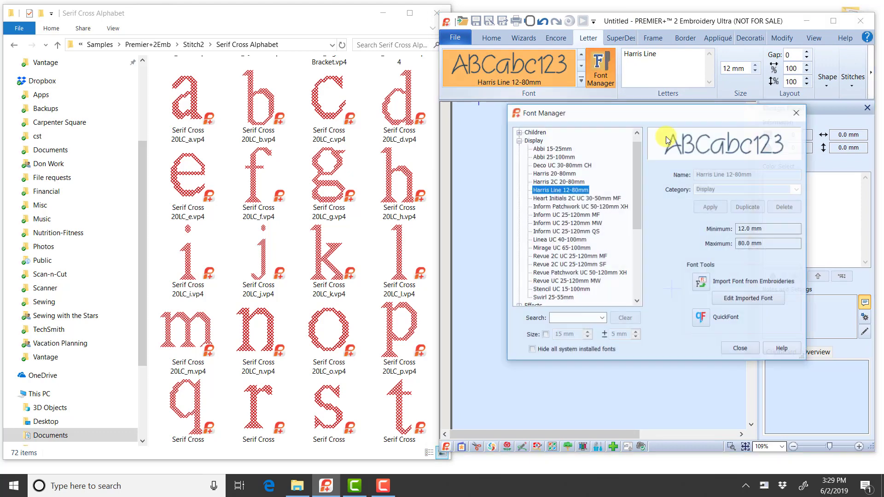
{"action": "left_click", "coordinate": [519, 141]}
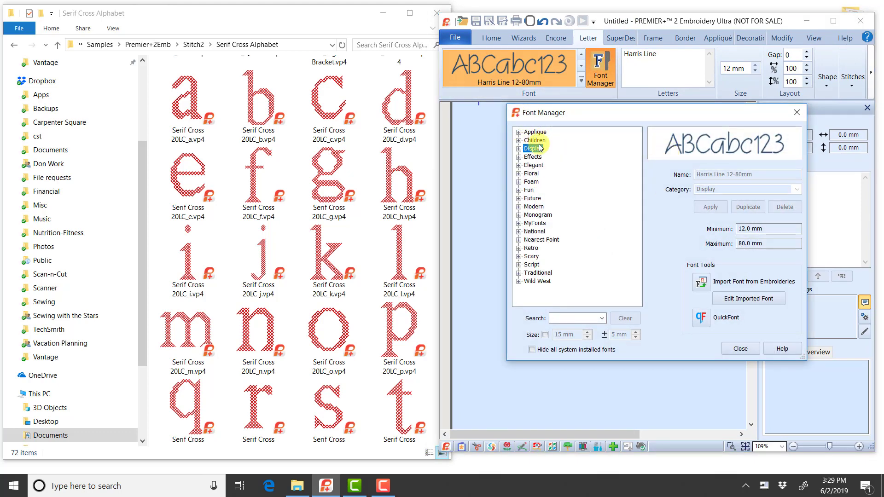
{"action": "left_click", "coordinate": [526, 224]}
{"action": "double_click", "coordinate": [527, 223]}
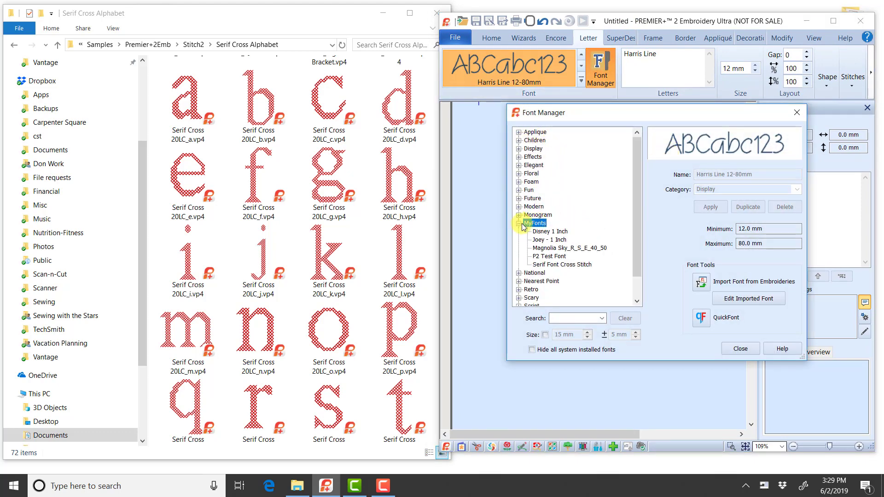
{"action": "left_click", "coordinate": [565, 265]}
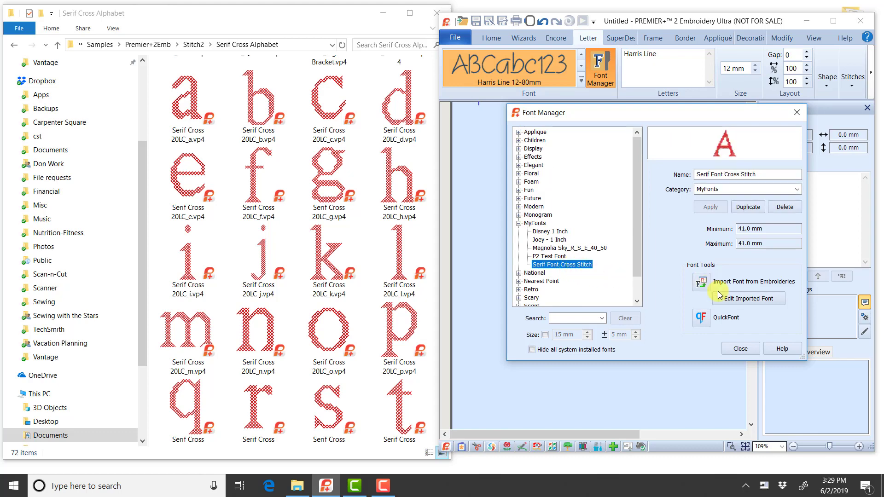
{"action": "left_click", "coordinate": [757, 300]}
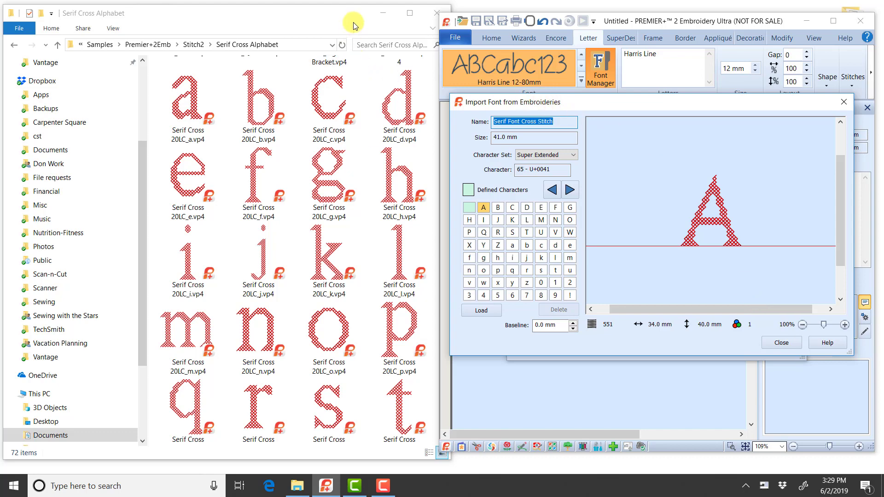
Step: Assign the uppercase Serif Cross 20UC designs B, C and D from the folder to their matching characters in the font
{"action": "left_click_drag", "start_coordinate": [350, 19], "coordinate": [333, 18]}
{"action": "left_click_drag", "start_coordinate": [426, 179], "coordinate": [417, 292]}
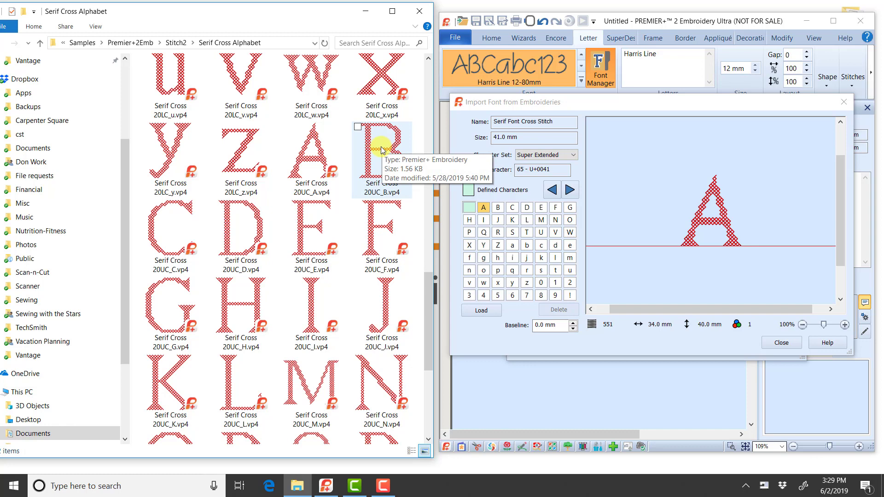
{"action": "left_click_drag", "start_coordinate": [381, 150], "coordinate": [500, 210]}
{"action": "left_click_drag", "start_coordinate": [168, 223], "coordinate": [513, 212]}
{"action": "left_click_drag", "start_coordinate": [254, 221], "coordinate": [527, 208]}
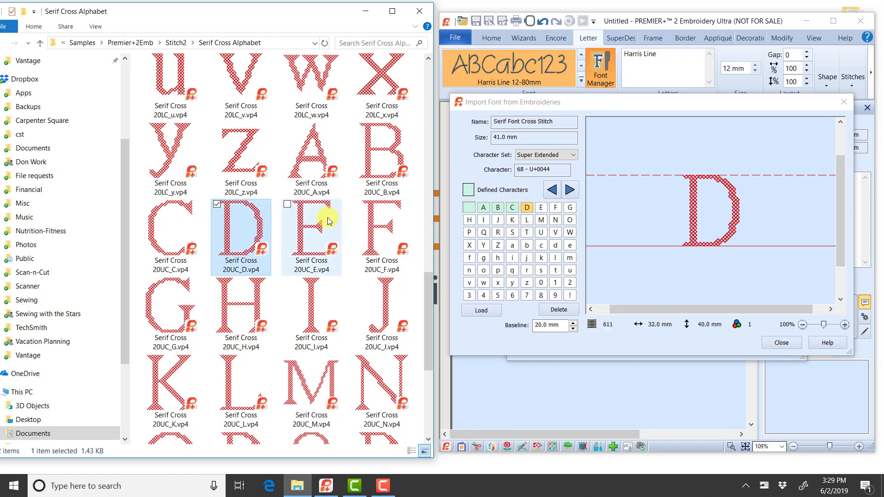
Step: Assign the uppercase Serif Cross 20UC designs E through J to their matching characters in the font
{"action": "left_click_drag", "start_coordinate": [327, 217], "coordinate": [541, 208]}
{"action": "left_click_drag", "start_coordinate": [383, 225], "coordinate": [554, 210]}
{"action": "left_click_drag", "start_coordinate": [168, 300], "coordinate": [566, 212]}
{"action": "left_click_drag", "start_coordinate": [237, 299], "coordinate": [469, 221]}
{"action": "left_click_drag", "start_coordinate": [338, 300], "coordinate": [483, 220]}
{"action": "left_click_drag", "start_coordinate": [384, 290], "coordinate": [497, 220]}
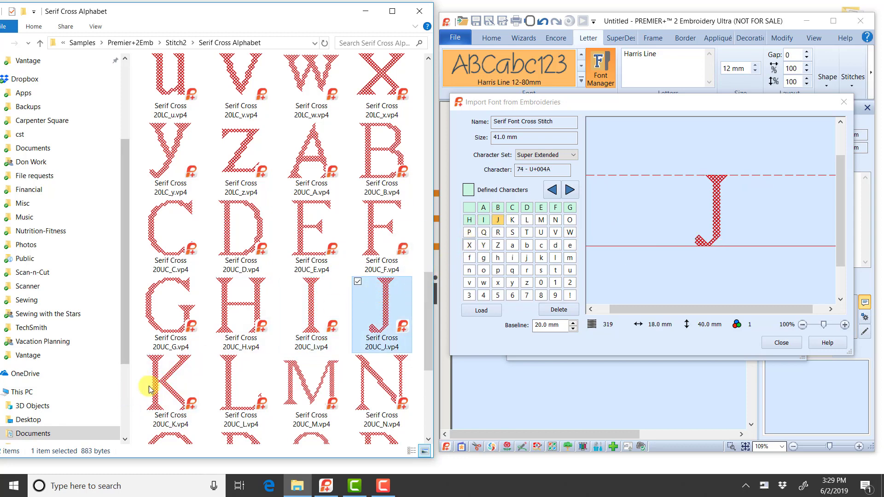
Step: Assign the uppercase Serif Cross 20UC designs K, L, M and N to their matching characters in the font
{"action": "left_click_drag", "start_coordinate": [149, 389], "coordinate": [512, 220]}
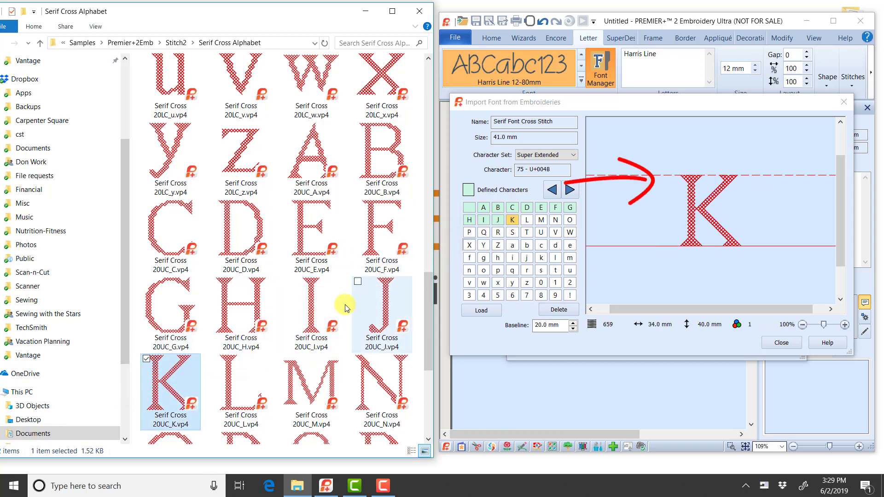
{"action": "mouse_move", "coordinate": [240, 382]}
{"action": "left_mouse_down"}
{"action": "mouse_move", "coordinate": [402, 272]}
{"action": "mouse_move", "coordinate": [528, 223]}
{"action": "left_mouse_up"}
{"action": "left_click_drag", "start_coordinate": [302, 364], "coordinate": [542, 221]}
{"action": "left_click_drag", "start_coordinate": [429, 311], "coordinate": [430, 342]}
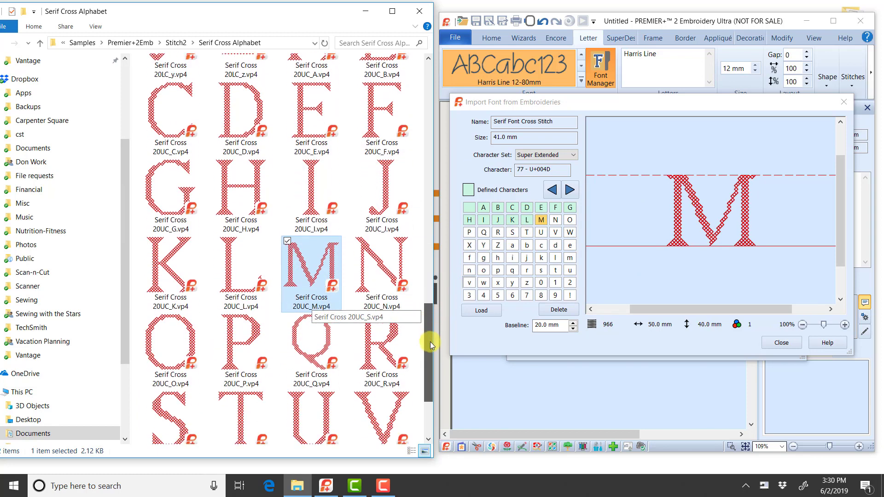
{"action": "left_click_drag", "start_coordinate": [382, 276], "coordinate": [555, 220]}
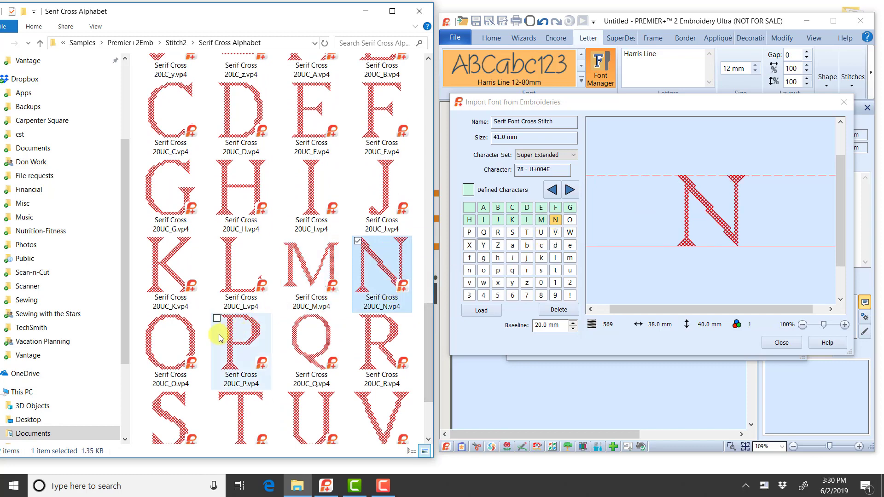
Step: Assign the uppercase Serif Cross 20UC designs O, P and Q to their characters and set the Q's baseline to 14.3 mm
{"action": "left_click_drag", "start_coordinate": [171, 350], "coordinate": [570, 221]}
{"action": "left_click_drag", "start_coordinate": [239, 340], "coordinate": [469, 233]}
{"action": "left_click_drag", "start_coordinate": [329, 322], "coordinate": [483, 235]}
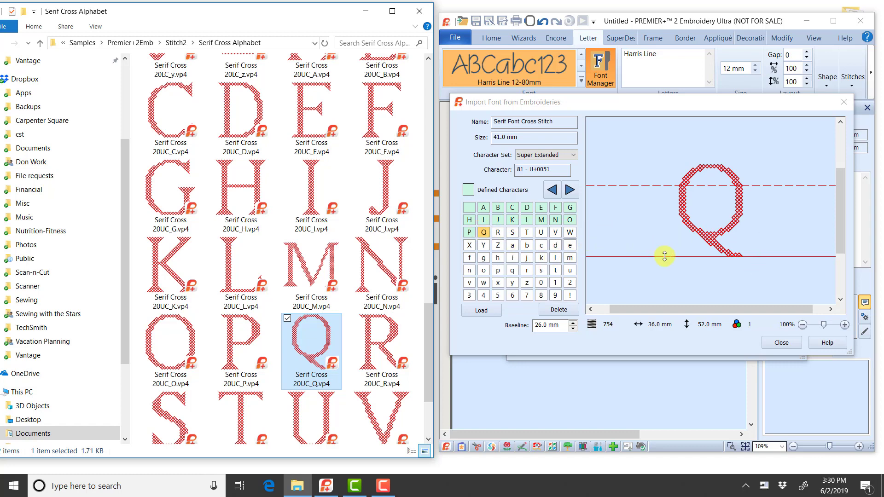
{"action": "left_click_drag", "start_coordinate": [665, 256], "coordinate": [664, 235]}
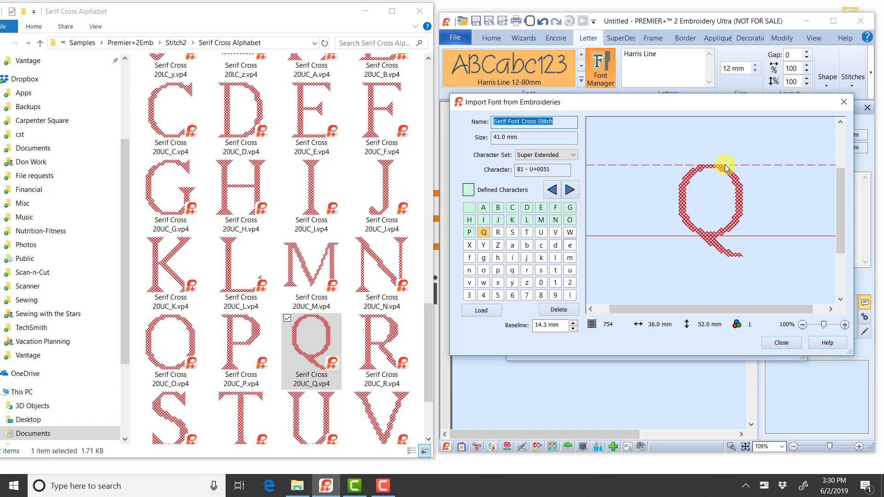
Step: Assign the uppercase Serif Cross 20UC designs R, S, T, U and V to their matching characters in the font
{"action": "left_click_drag", "start_coordinate": [482, 253], "coordinate": [498, 232]}
{"action": "left_click_drag", "start_coordinate": [186, 410], "coordinate": [512, 233]}
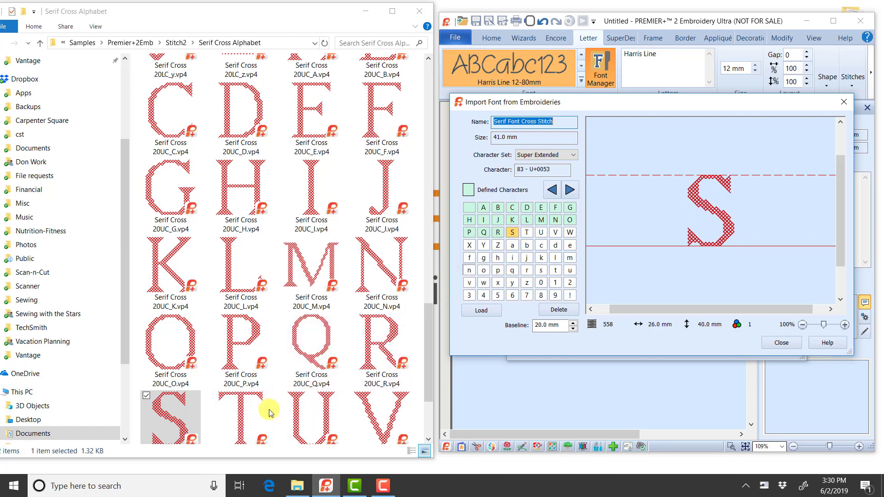
{"action": "left_click_drag", "start_coordinate": [266, 411], "coordinate": [526, 232]}
{"action": "left_click_drag", "start_coordinate": [339, 397], "coordinate": [541, 236]}
{"action": "left_click_drag", "start_coordinate": [382, 415], "coordinate": [555, 233]}
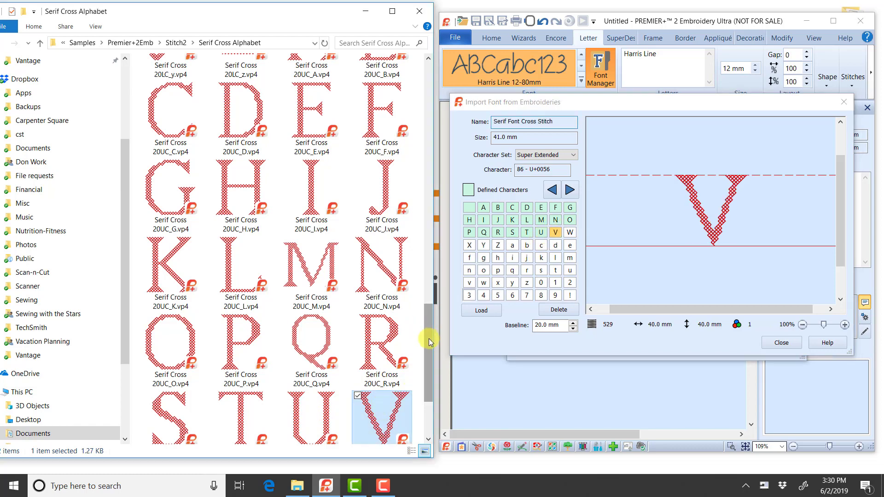
Step: Assign the uppercase Serif Cross 20UC designs W, X, Y and Z to their matching characters in the font
{"action": "left_click_drag", "start_coordinate": [429, 338], "coordinate": [433, 369]}
{"action": "left_click_drag", "start_coordinate": [192, 394], "coordinate": [570, 234]}
{"action": "left_click_drag", "start_coordinate": [248, 396], "coordinate": [469, 245]}
{"action": "left_click_drag", "start_coordinate": [311, 396], "coordinate": [483, 245]}
{"action": "left_click_drag", "start_coordinate": [382, 396], "coordinate": [497, 245]}
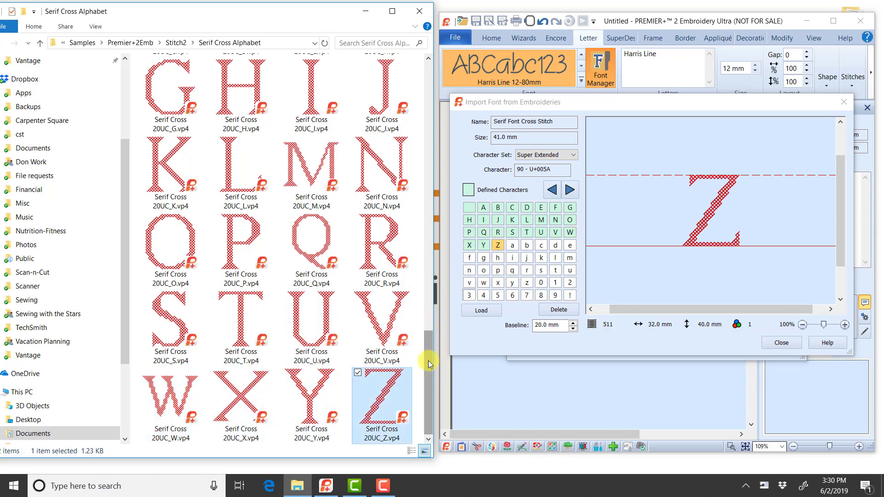
Step: Assign the lowercase Serif Cross 20LC designs a through e to their matching characters in the font
{"action": "left_click_drag", "start_coordinate": [428, 360], "coordinate": [420, 176]}
{"action": "left_click_drag", "start_coordinate": [171, 180], "coordinate": [513, 245]}
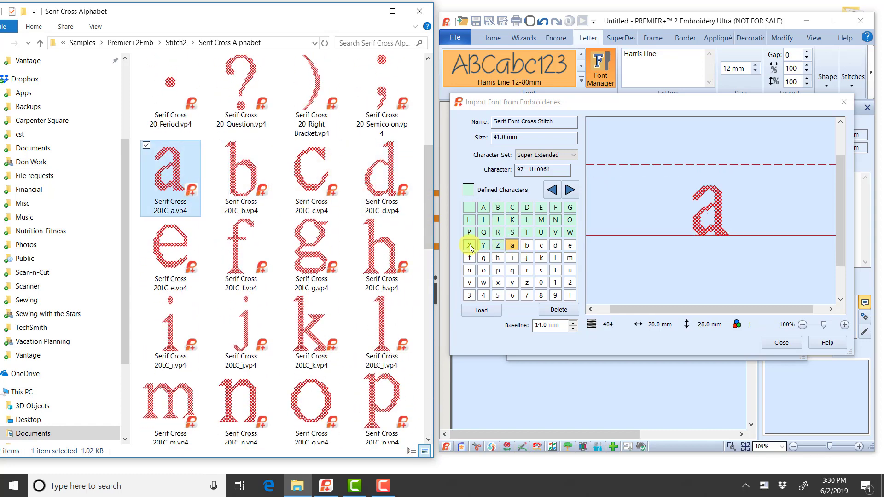
{"action": "left_click_drag", "start_coordinate": [256, 191], "coordinate": [526, 245]}
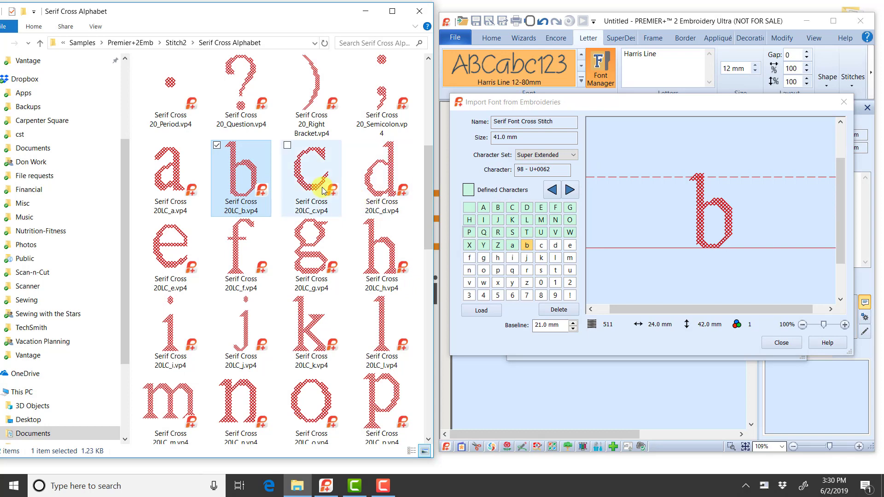
{"action": "left_click_drag", "start_coordinate": [316, 184], "coordinate": [540, 247]}
{"action": "left_click_drag", "start_coordinate": [382, 180], "coordinate": [555, 247]}
{"action": "left_click_drag", "start_coordinate": [194, 248], "coordinate": [570, 246]}
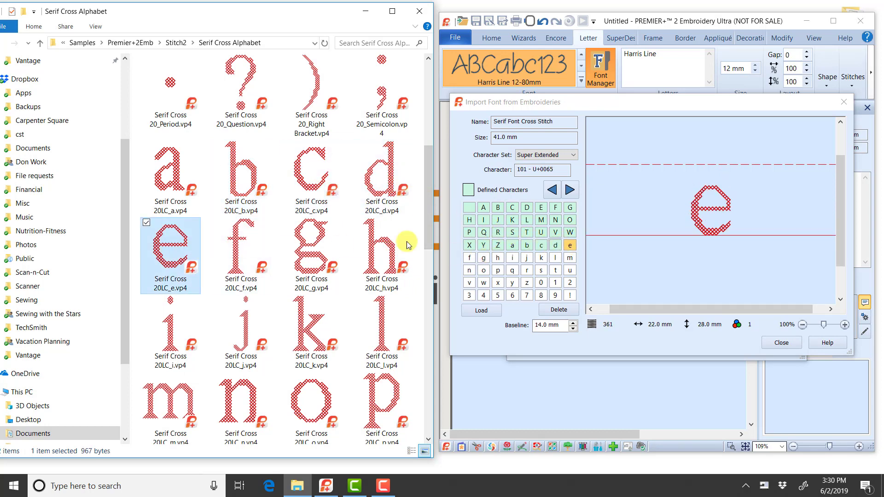
Step: Assign the lowercase Serif Cross 20LC designs f and g to their characters and raise the g's baseline to the bottom of its upper bowl
{"action": "left_click", "coordinate": [268, 240]}
{"action": "left_click_drag", "start_coordinate": [269, 240], "coordinate": [469, 258]}
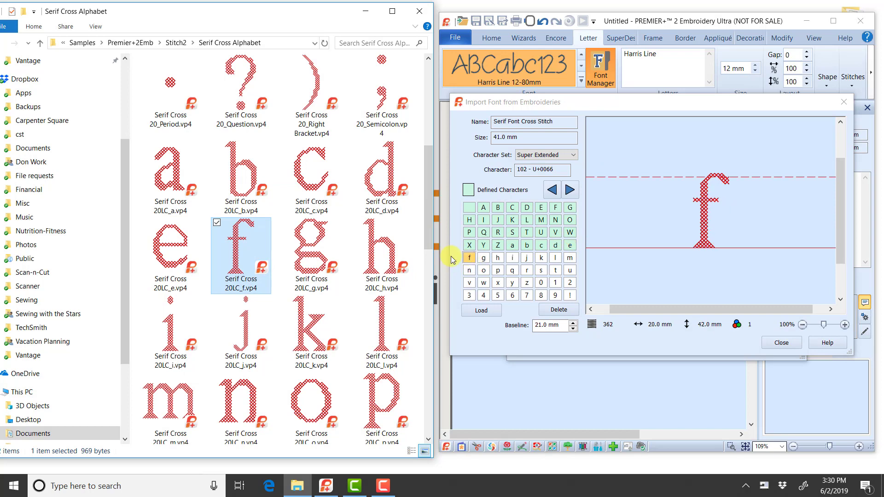
{"action": "left_click_drag", "start_coordinate": [309, 246], "coordinate": [483, 258]}
{"action": "left_click_drag", "start_coordinate": [744, 247], "coordinate": [738, 209]}
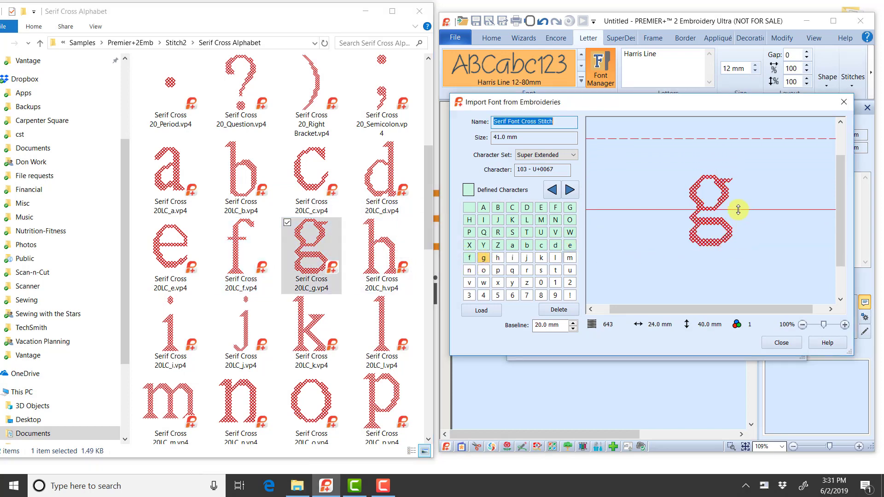
Step: Assign the lowercase Serif Cross 20LC designs h, i and j to their characters and set the j's baseline to 15.4 mm, comparing it with i
{"action": "left_click_drag", "start_coordinate": [403, 249], "coordinate": [498, 258]}
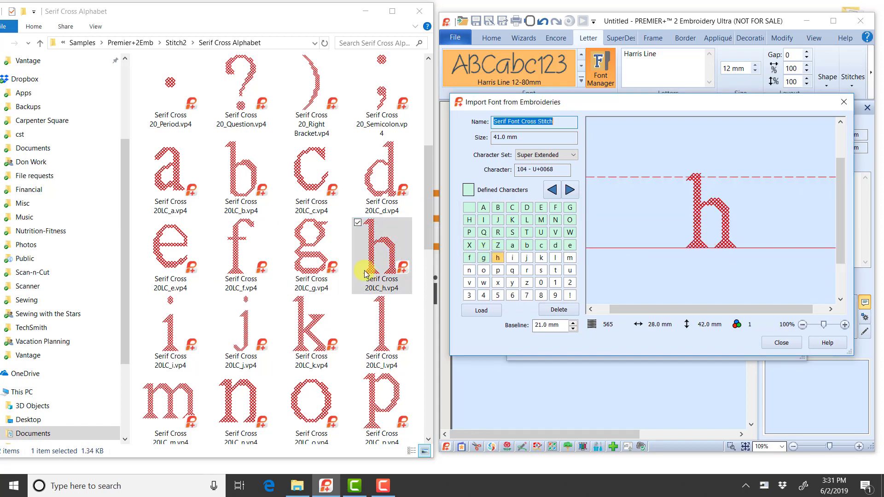
{"action": "left_click_drag", "start_coordinate": [179, 312], "coordinate": [510, 259]}
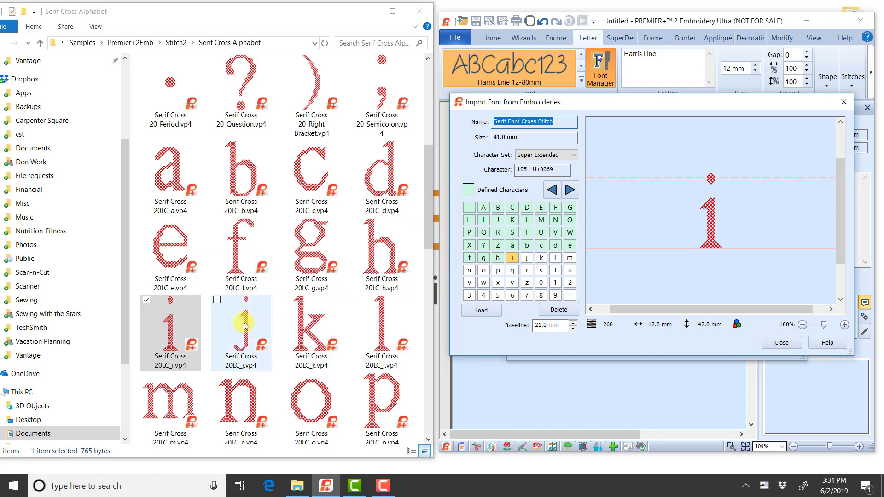
{"action": "left_click_drag", "start_coordinate": [239, 330], "coordinate": [526, 258]}
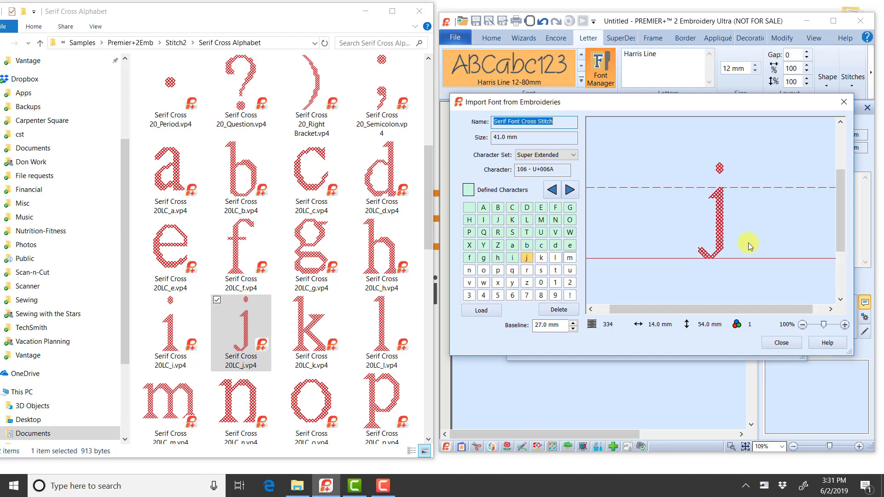
{"action": "left_click_drag", "start_coordinate": [759, 258], "coordinate": [753, 238]}
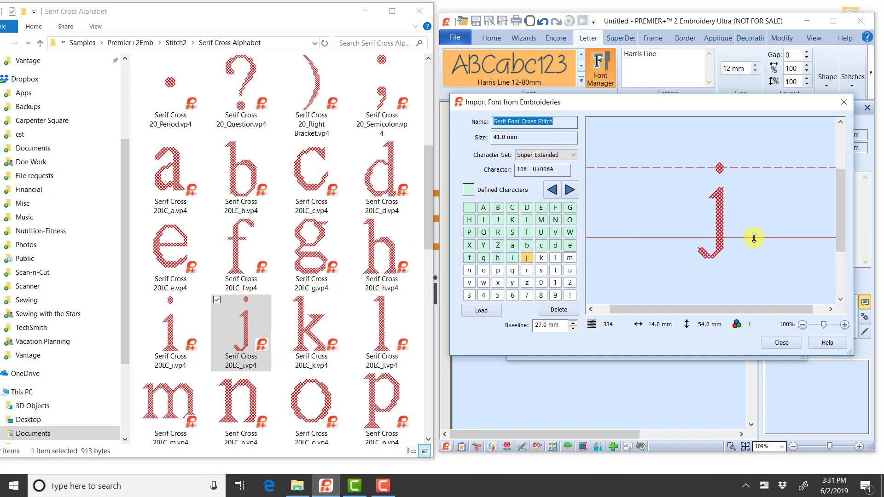
{"action": "left_click", "coordinate": [512, 258]}
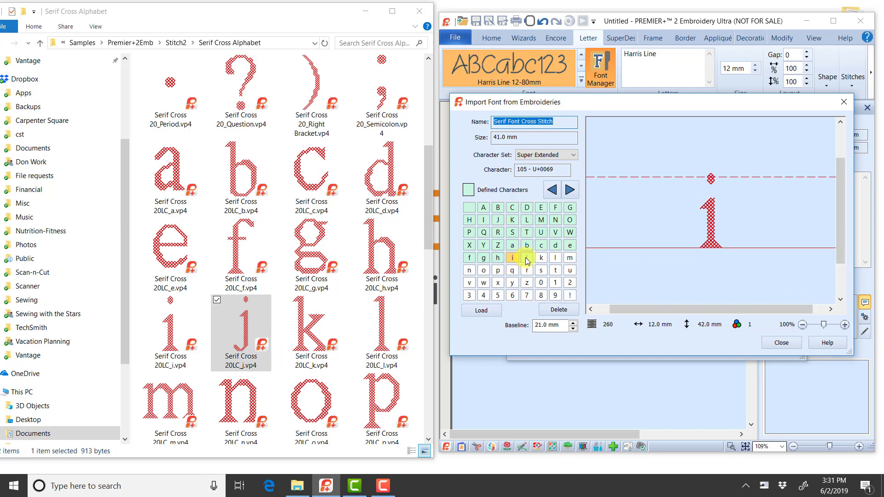
{"action": "left_click", "coordinate": [527, 259]}
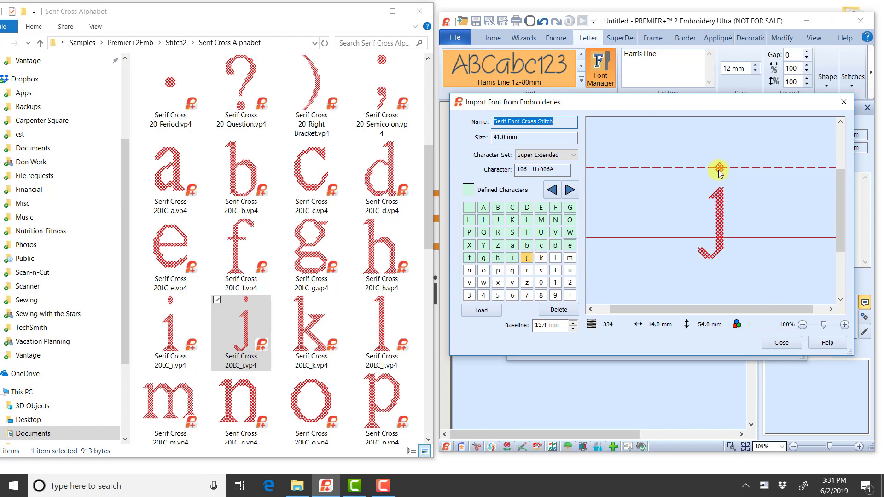
Step: Assign the lowercase Serif Cross 20LC designs k, l and m to their matching characters in the font
{"action": "left_click", "coordinate": [316, 311]}
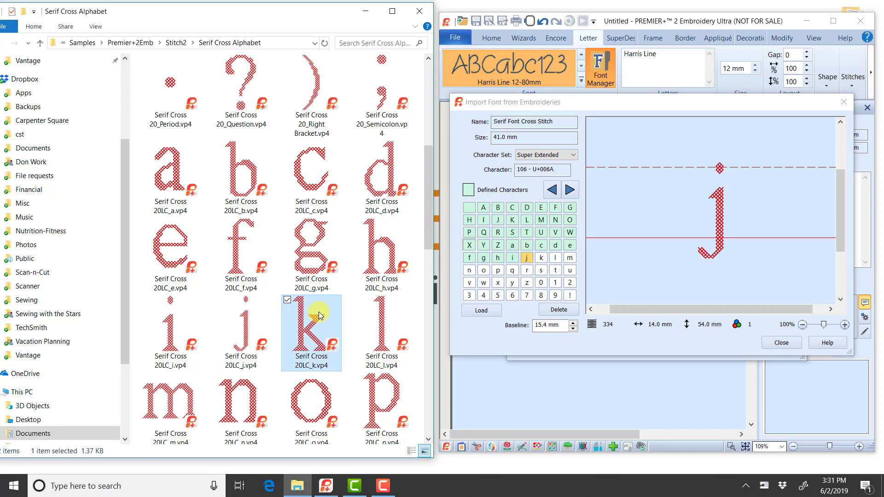
{"action": "left_click", "coordinate": [541, 258]}
{"action": "left_click", "coordinate": [381, 325]}
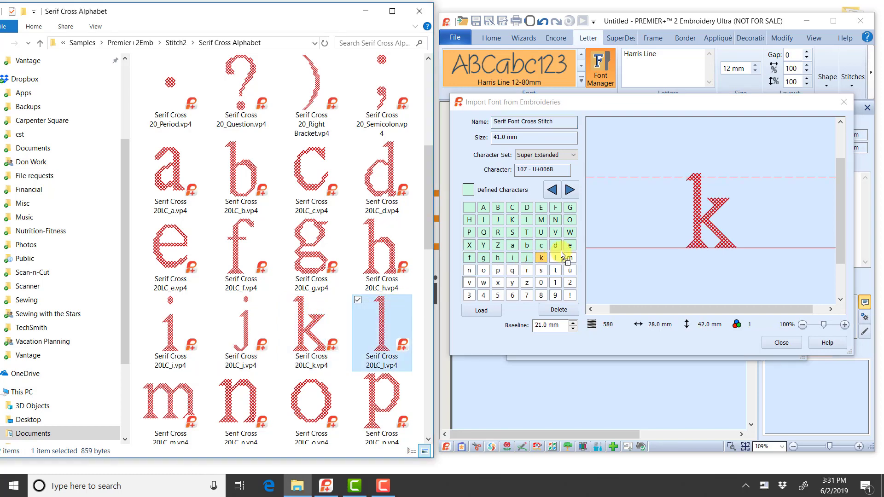
{"action": "left_click", "coordinate": [555, 258]}
{"action": "left_click", "coordinate": [186, 401]}
{"action": "left_click", "coordinate": [570, 258]}
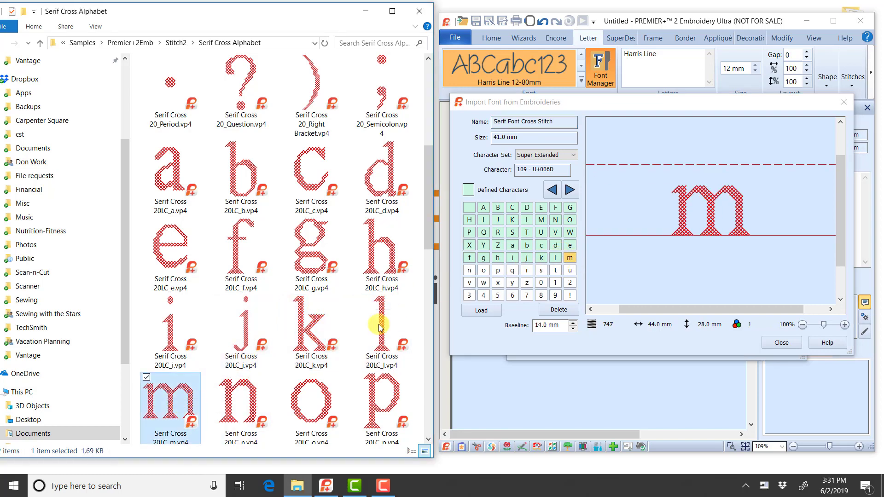
Step: Assign the lowercase Serif Cross 20LC designs n, o and p to their characters and set the p's baseline to 13.3 mm
{"action": "left_click_drag", "start_coordinate": [253, 391], "coordinate": [469, 272]}
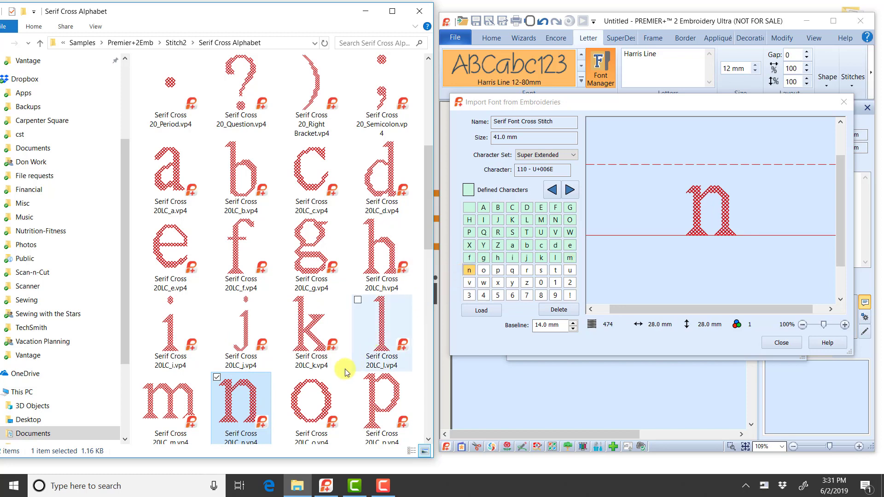
{"action": "left_click_drag", "start_coordinate": [311, 400], "coordinate": [484, 272]}
{"action": "left_click_drag", "start_coordinate": [391, 396], "coordinate": [499, 271]}
{"action": "mouse_move", "coordinate": [735, 245]}
{"action": "left_mouse_down"}
{"action": "mouse_move", "coordinate": [734, 221]}
{"action": "mouse_move", "coordinate": [739, 234]}
{"action": "left_mouse_up"}
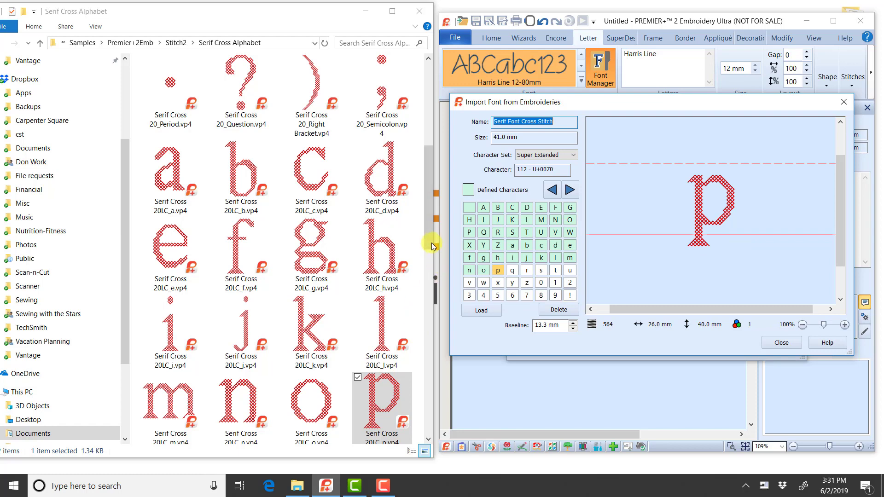
Step: Assign the lowercase Serif Cross 20LC designs q and r to their characters, raising the q's baseline so its tail hangs below the line
{"action": "scroll", "coordinate": [432, 242], "scroll_direction": "down", "scroll_amount": 5}
{"action": "left_click_drag", "start_coordinate": [168, 269], "coordinate": [512, 272]}
{"action": "left_click_drag", "start_coordinate": [751, 245], "coordinate": [737, 224]}
{"action": "left_click", "coordinate": [245, 276]}
{"action": "left_click_drag", "start_coordinate": [245, 277], "coordinate": [526, 271]}
Step: Assign the lowercase Serif Cross 20LC designs s and t to their matching characters, and reassign design r to the r character
{"action": "left_click_drag", "start_coordinate": [301, 265], "coordinate": [463, 273]}
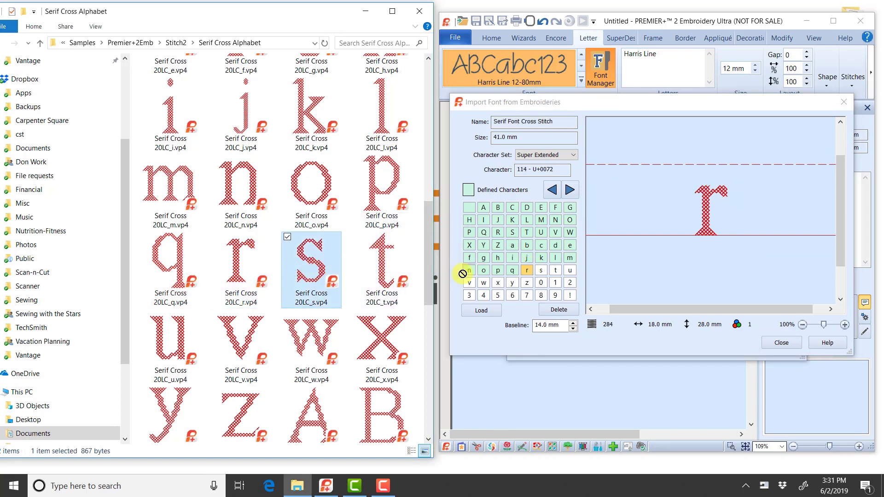
{"action": "left_click_drag", "start_coordinate": [535, 273], "coordinate": [536, 272]}
{"action": "left_click_drag", "start_coordinate": [399, 269], "coordinate": [529, 275]}
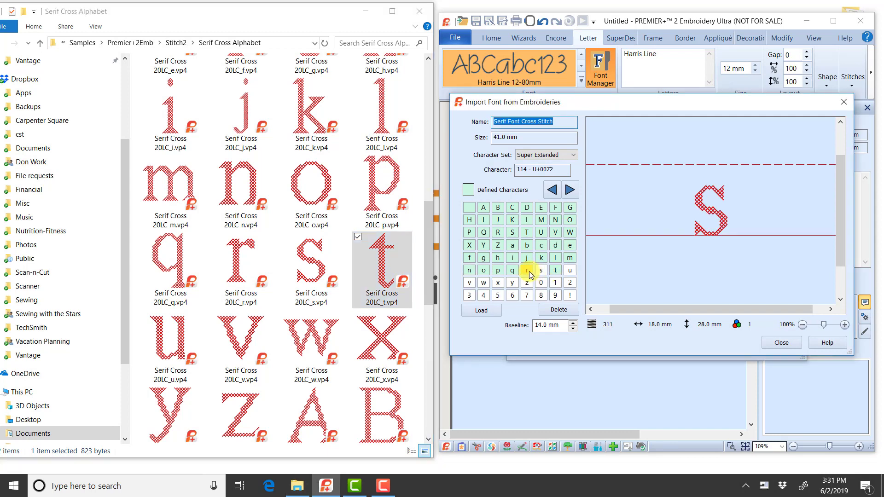
{"action": "left_click_drag", "start_coordinate": [246, 267], "coordinate": [528, 272]}
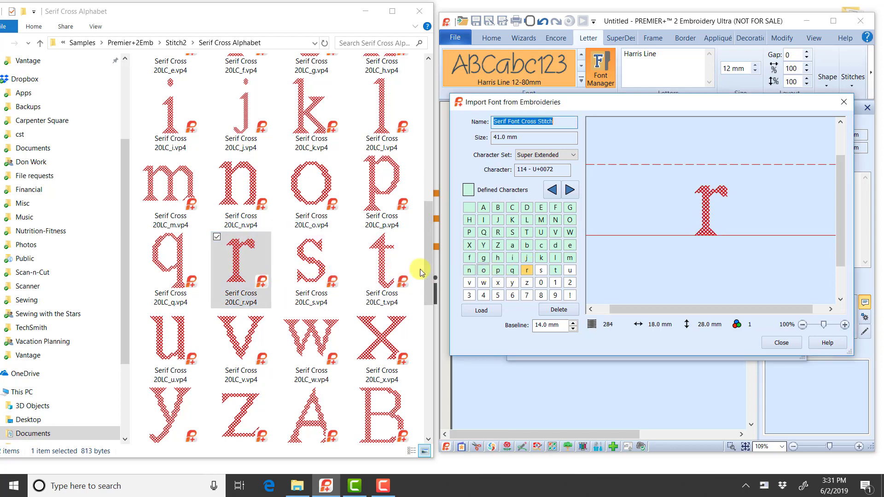
{"action": "left_click_drag", "start_coordinate": [306, 256], "coordinate": [541, 272]}
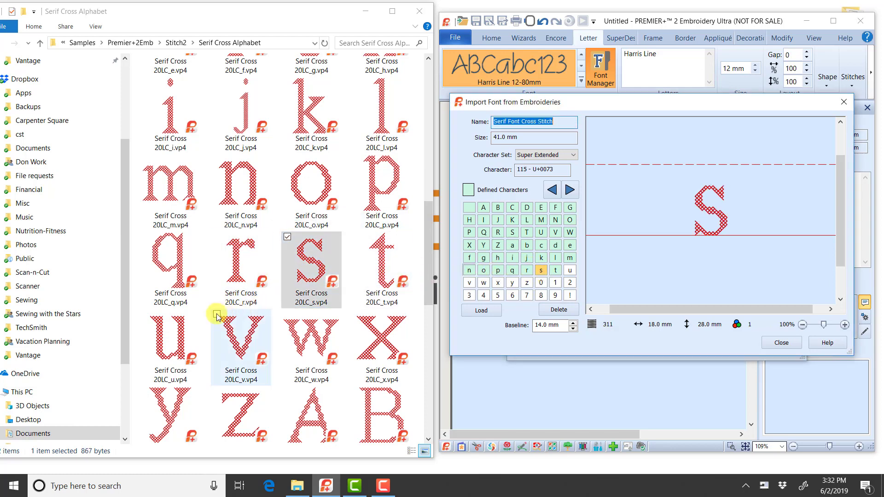
Step: Assign the lowercase Serif Cross 20LC designs u, v, w and x to their matching characters in the font
{"action": "left_click_drag", "start_coordinate": [170, 340], "coordinate": [570, 271]}
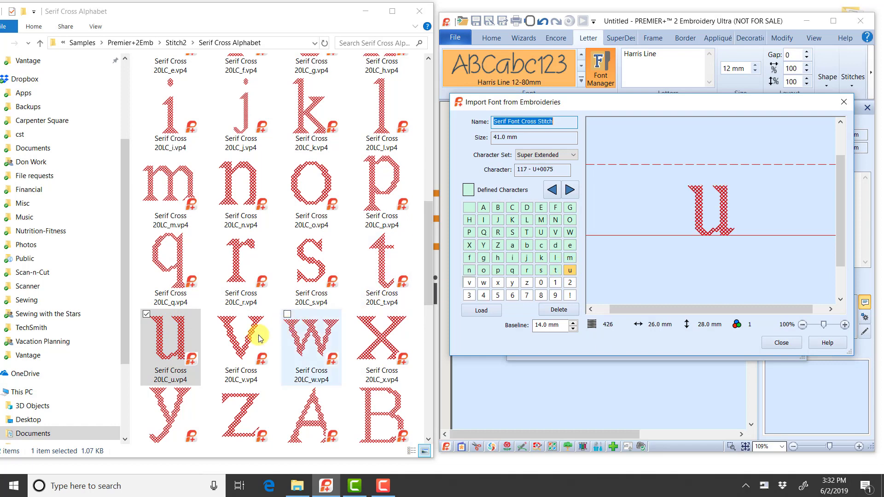
{"action": "left_click_drag", "start_coordinate": [241, 341], "coordinate": [469, 283]}
{"action": "left_click_drag", "start_coordinate": [309, 340], "coordinate": [483, 283]}
{"action": "left_click_drag", "start_coordinate": [395, 339], "coordinate": [497, 282]}
Step: Assign the lowercase Serif Cross 20LC designs y and z to their characters, raising the y's baseline so its tail hangs below the line
{"action": "left_click_drag", "start_coordinate": [168, 414], "coordinate": [512, 283]}
{"action": "left_click_drag", "start_coordinate": [728, 245], "coordinate": [726, 221]}
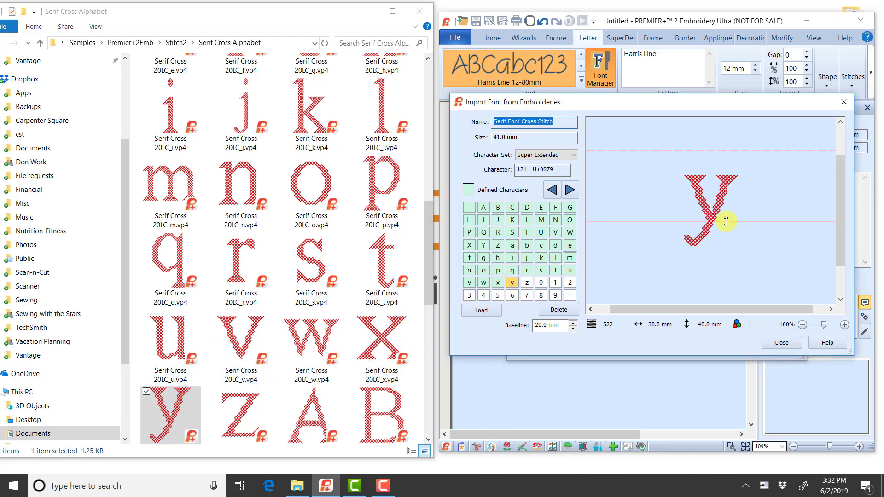
{"action": "left_click_drag", "start_coordinate": [240, 412], "coordinate": [527, 282]}
Step: Assign the Serif Cross 20 number designs 0, 1, 2 and 3 to their matching characters in the font
{"action": "left_click_drag", "start_coordinate": [425, 243], "coordinate": [422, 130]}
{"action": "left_click_drag", "start_coordinate": [175, 101], "coordinate": [541, 284]}
{"action": "left_click_drag", "start_coordinate": [241, 92], "coordinate": [555, 282]}
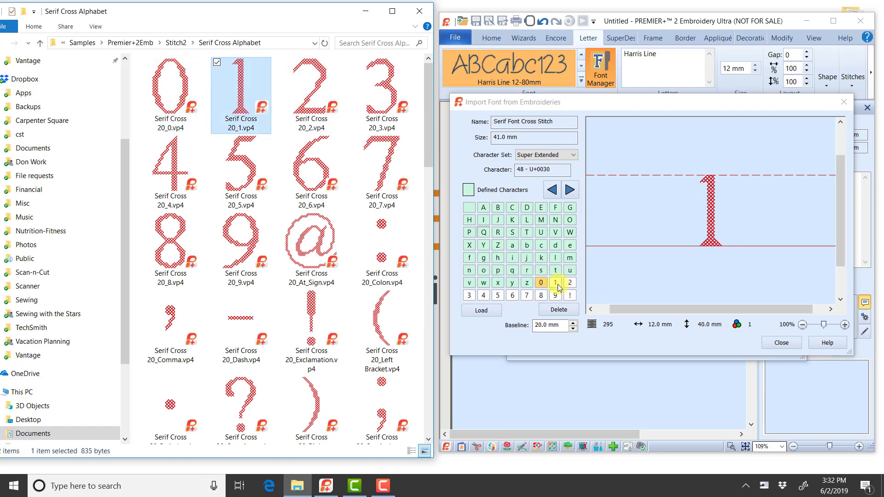
{"action": "left_click_drag", "start_coordinate": [311, 117], "coordinate": [570, 283]}
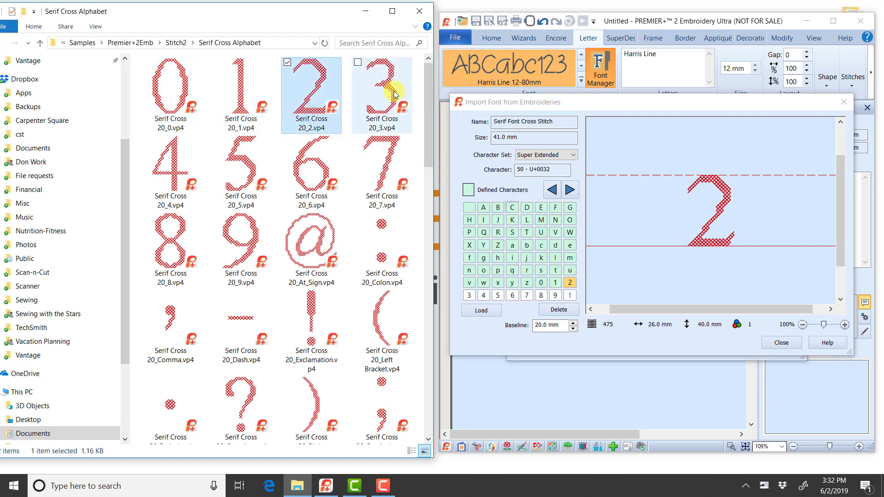
{"action": "left_click_drag", "start_coordinate": [396, 94], "coordinate": [470, 299]}
Step: Assign the Serif Cross 20 number designs 4 through 9 to their matching characters in the font
{"action": "left_click_drag", "start_coordinate": [171, 166], "coordinate": [484, 298]}
{"action": "left_click_drag", "start_coordinate": [265, 180], "coordinate": [498, 298]}
{"action": "left_click_drag", "start_coordinate": [318, 171], "coordinate": [513, 295]}
{"action": "left_click_drag", "start_coordinate": [411, 203], "coordinate": [486, 272]}
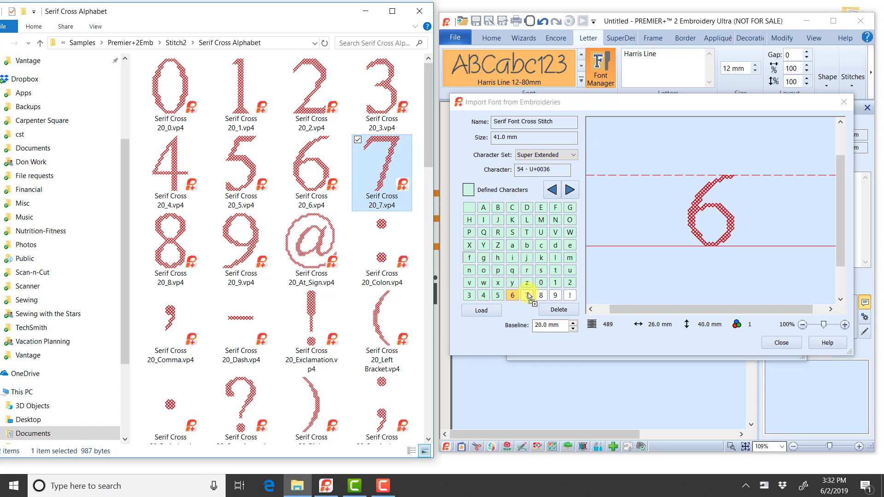
{"action": "left_click_drag", "start_coordinate": [528, 297], "coordinate": [528, 296]}
{"action": "left_click_drag", "start_coordinate": [173, 244], "coordinate": [542, 295]}
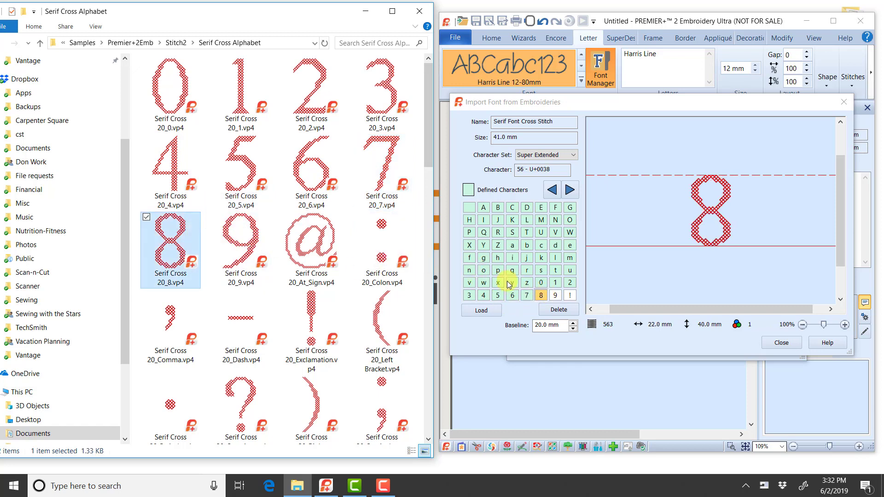
{"action": "left_click_drag", "start_coordinate": [265, 237], "coordinate": [558, 300]}
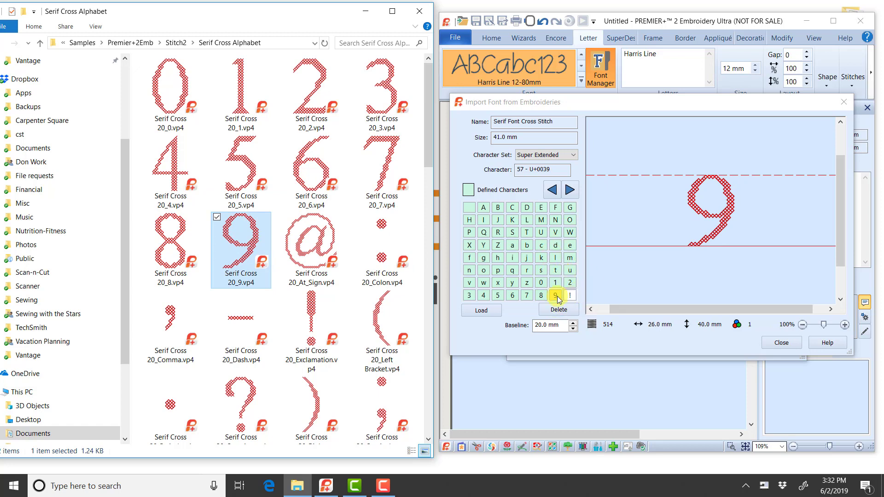
Step: Assign the Serif Cross 20_Exclamation design to the ! character and show the next page of characters
{"action": "left_click", "coordinate": [341, 324]}
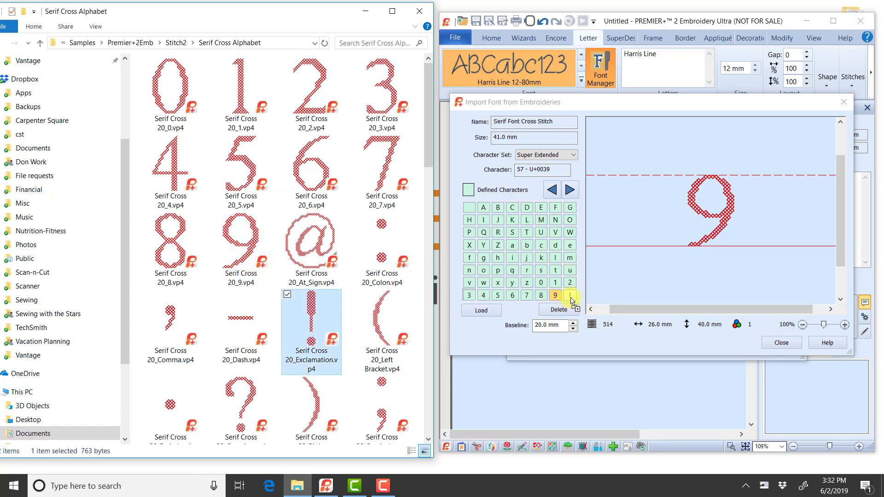
{"action": "left_click_drag", "start_coordinate": [571, 300], "coordinate": [571, 299]}
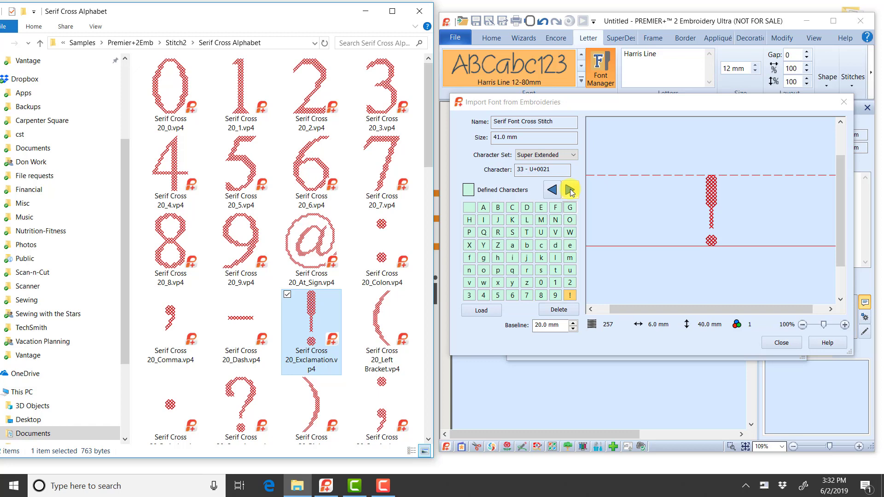
{"action": "left_click", "coordinate": [570, 190]}
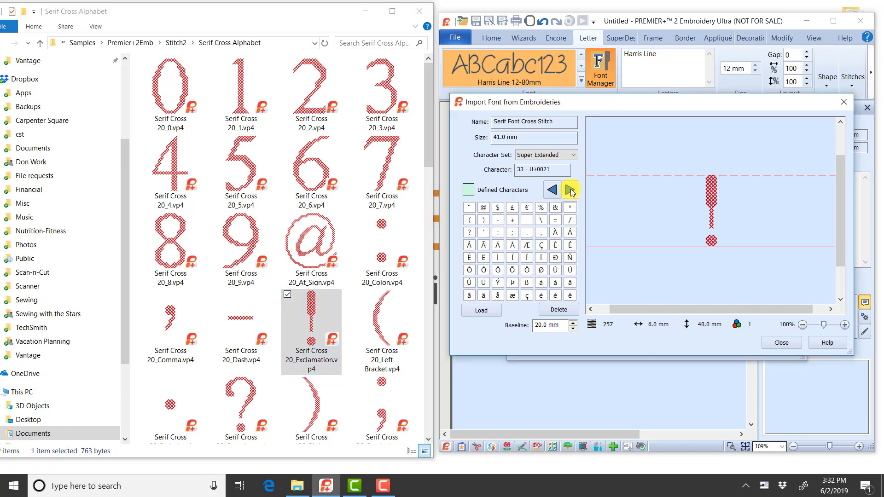
Step: Assign the Serif Cross 20_At_Sign and 20_Colon designs to their characters, lowering the colon's baseline to 19.8 mm
{"action": "left_click", "coordinate": [319, 244]}
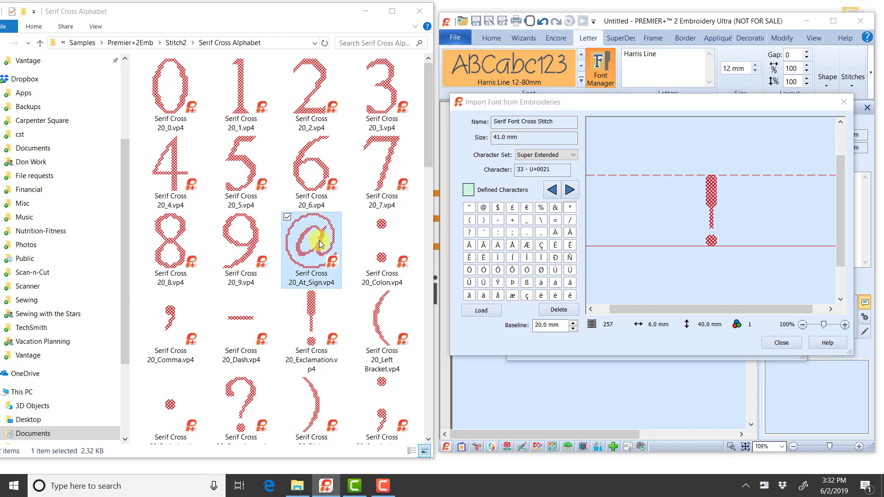
{"action": "left_click_drag", "start_coordinate": [326, 244], "coordinate": [485, 208]}
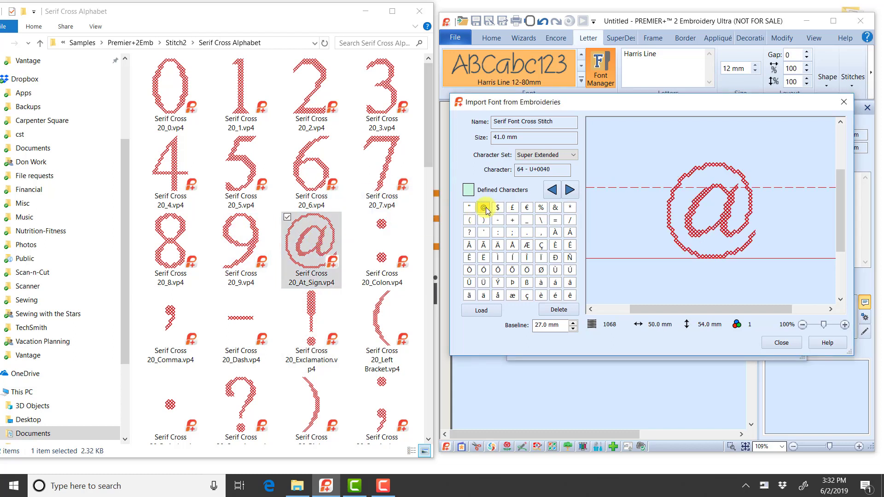
{"action": "left_click_drag", "start_coordinate": [383, 238], "coordinate": [499, 233]}
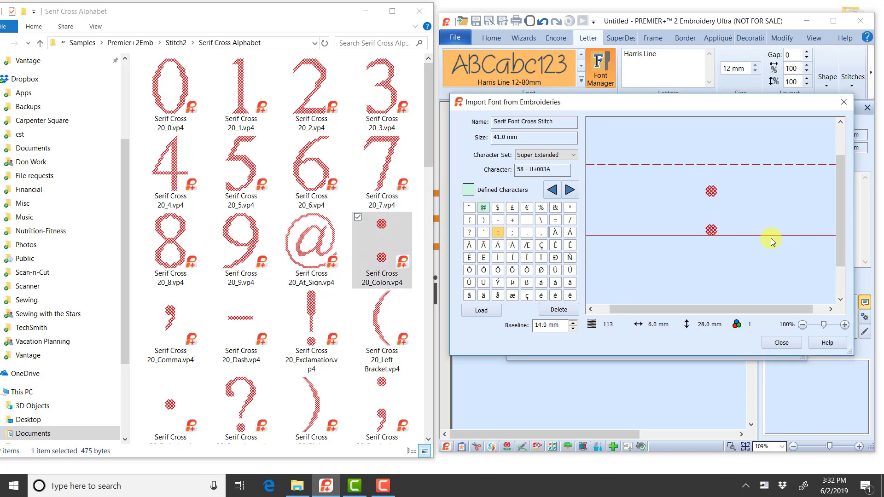
{"action": "left_click_drag", "start_coordinate": [768, 234], "coordinate": [772, 246]}
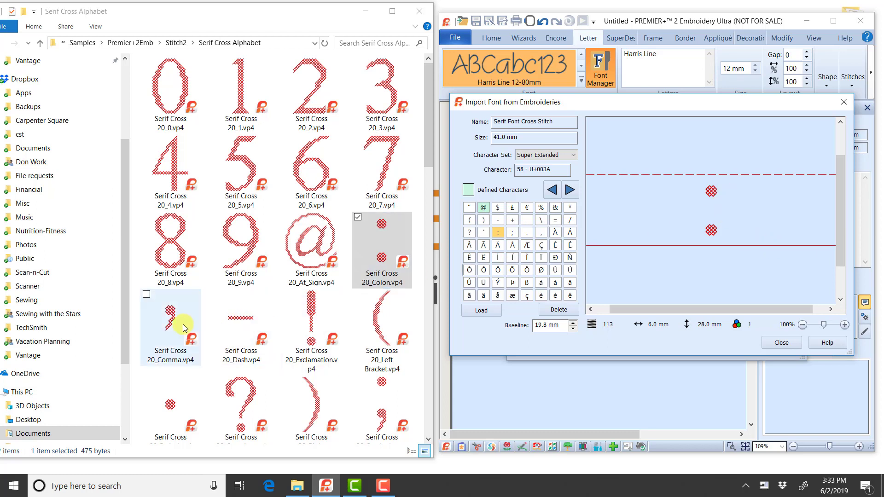
Step: Assign the Serif Cross 20_Comma and 20_Dash designs, raising the comma's baseline so its tail hangs below and setting the dash's to 19.3 mm
{"action": "left_click_drag", "start_coordinate": [183, 324], "coordinate": [541, 233]}
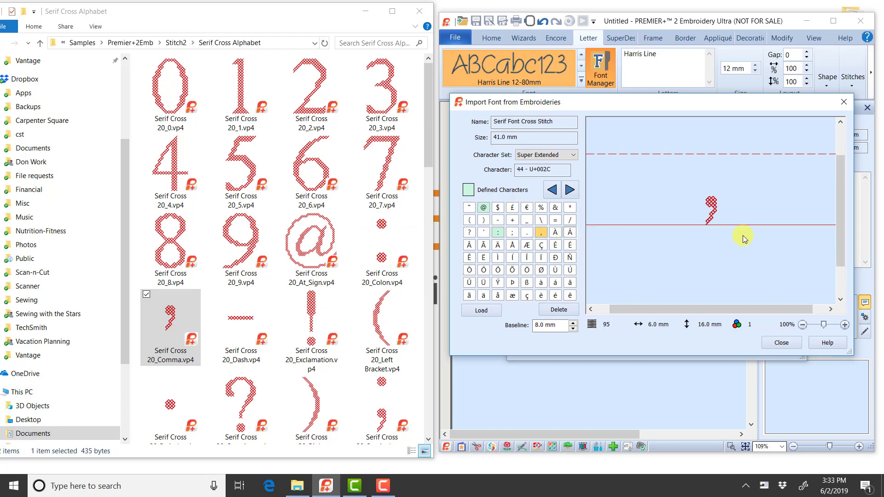
{"action": "left_click_drag", "start_coordinate": [742, 225], "coordinate": [739, 207]}
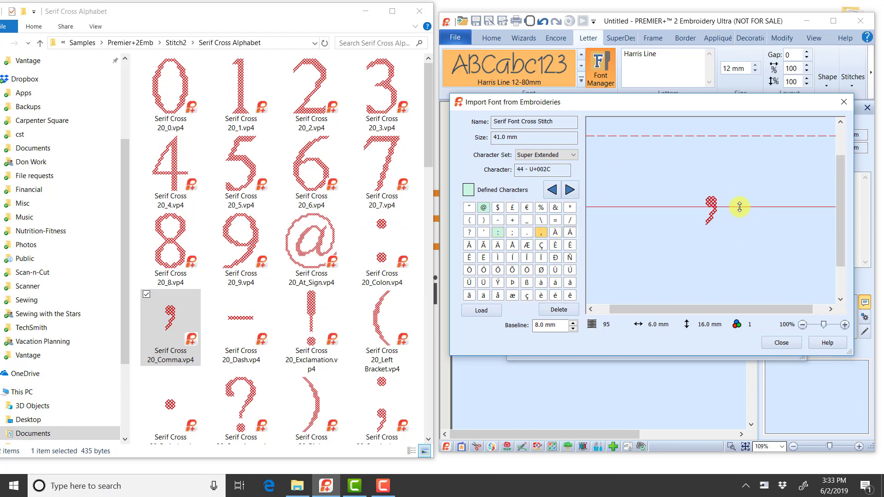
{"action": "left_click_drag", "start_coordinate": [253, 334], "coordinate": [497, 220]}
{"action": "left_click_drag", "start_coordinate": [737, 213], "coordinate": [748, 245]}
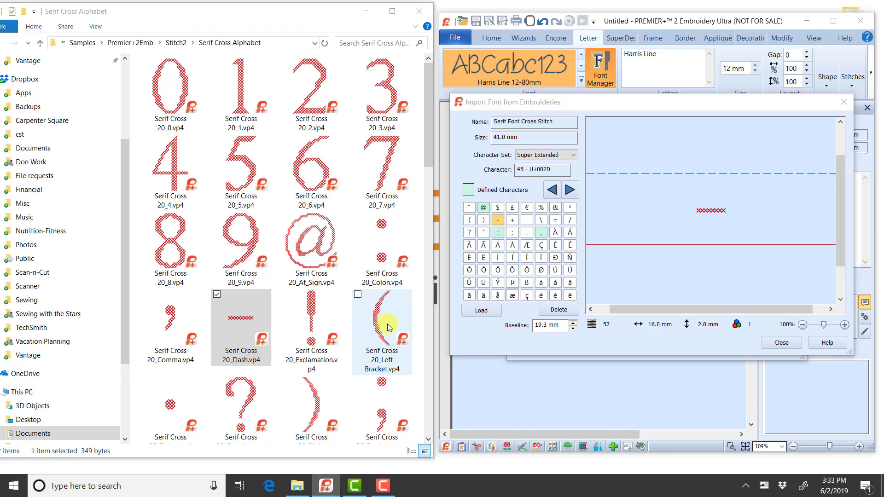
Step: Assign the Serif Cross 20 Left Bracket, Period, Question and Right Bracket designs to their matching characters
{"action": "left_click_drag", "start_coordinate": [388, 324], "coordinate": [474, 222]}
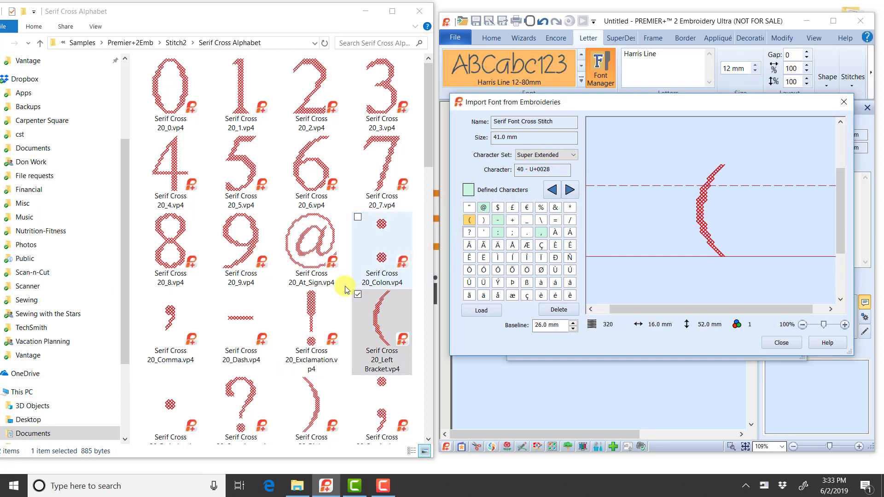
{"action": "left_click_drag", "start_coordinate": [172, 408], "coordinate": [528, 234]}
{"action": "left_click_drag", "start_coordinate": [241, 394], "coordinate": [469, 232]}
{"action": "left_click_drag", "start_coordinate": [304, 395], "coordinate": [482, 220]}
Step: Assign the Serif Cross 20_Semicolon design to the ; character and raise its baseline to 9.1 mm so the tail hangs below
{"action": "left_click_drag", "start_coordinate": [406, 404], "coordinate": [512, 233]}
{"action": "left_click_drag", "start_coordinate": [746, 244], "coordinate": [739, 227]}
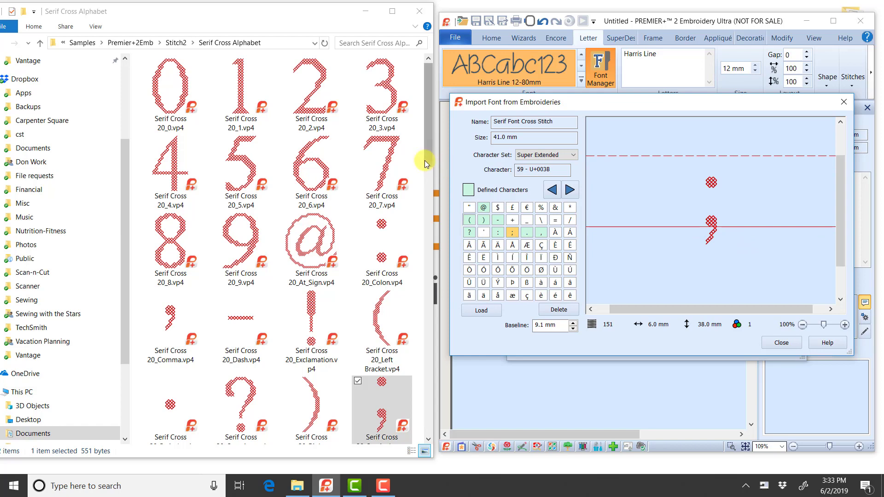
{"action": "left_click_drag", "start_coordinate": [426, 160], "coordinate": [432, 188]}
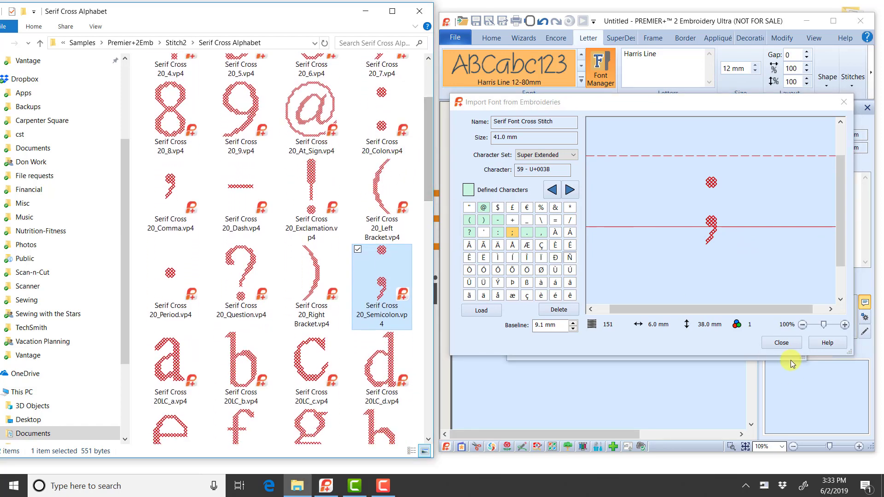
Step: Finish the font import, close the Font Manager and maximize the embroidery window
{"action": "left_click", "coordinate": [778, 344]}
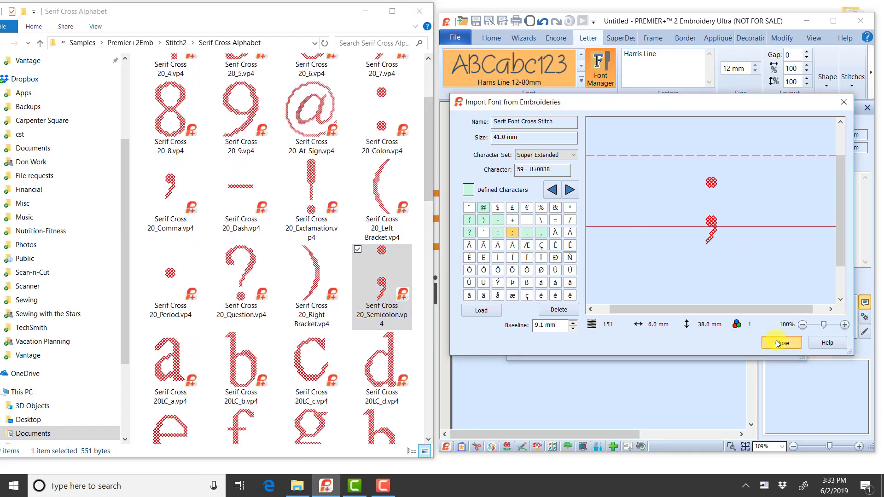
{"action": "left_click", "coordinate": [779, 344]}
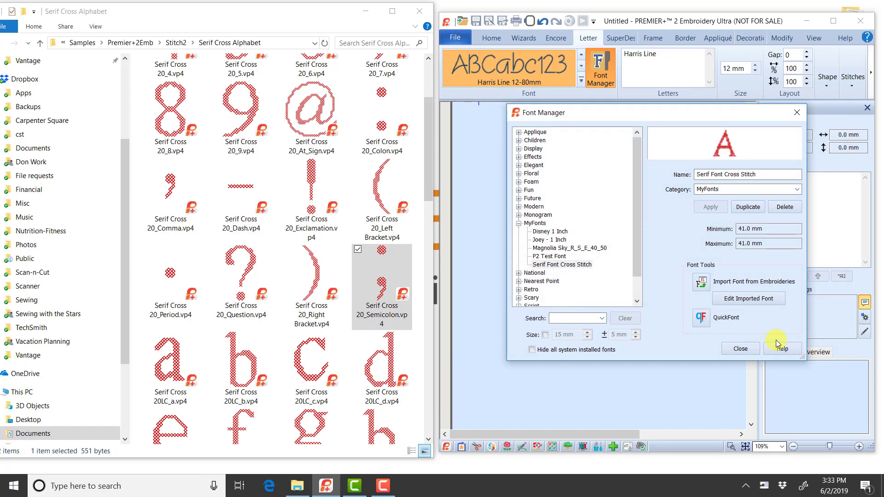
{"action": "left_click", "coordinate": [737, 351]}
{"action": "left_click", "coordinate": [832, 22]}
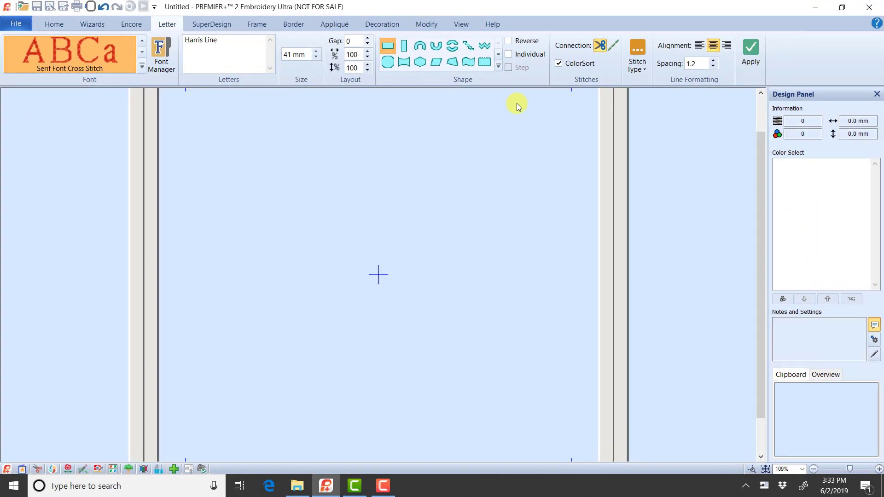
Step: Create lettering of a sample first name in Serif Font Cross Stitch at 41 mm and move it above the hoop's centre mark
{"action": "left_click_drag", "start_coordinate": [222, 40], "coordinate": [188, 47]}
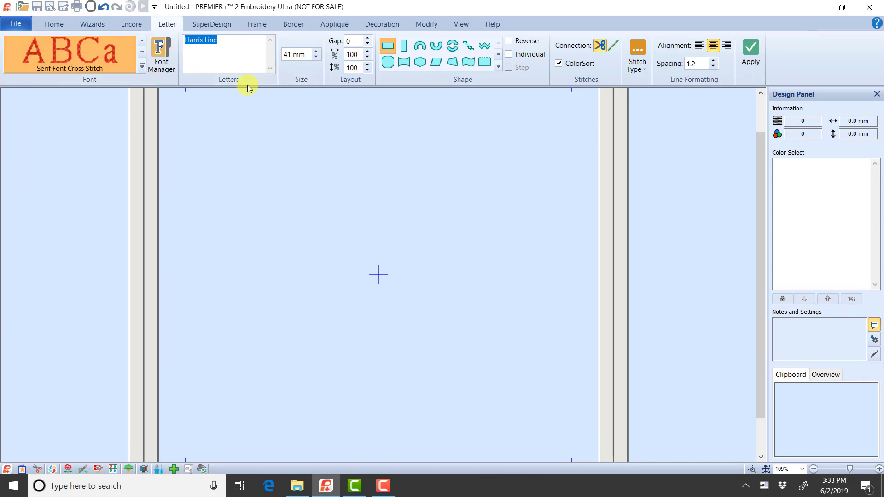
{"action": "type", "text": "Philip"}
{"action": "left_click", "coordinate": [748, 54]}
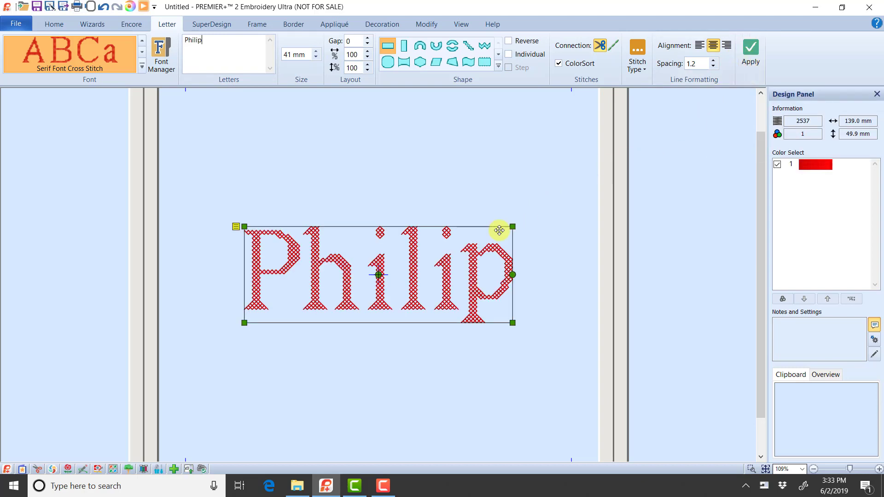
{"action": "left_click_drag", "start_coordinate": [489, 243], "coordinate": [490, 170]}
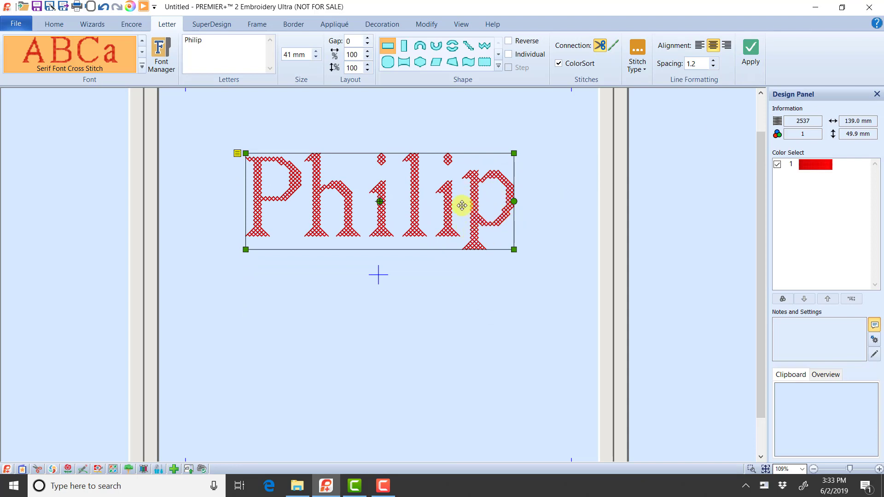
Step: Edit the imported Serif Font Cross Stitch font, raising the lowercase p's baseline to -5.3 mm, and return to the design
{"action": "left_click", "coordinate": [161, 64]}
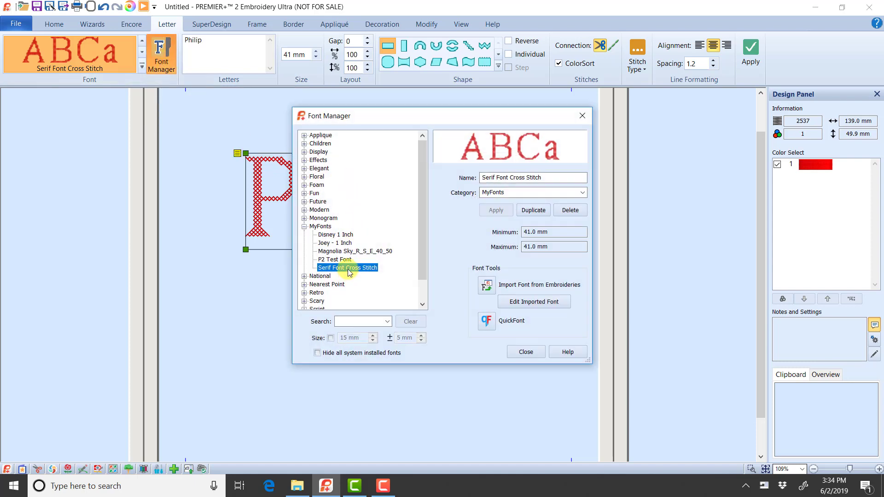
{"action": "left_click", "coordinate": [540, 304]}
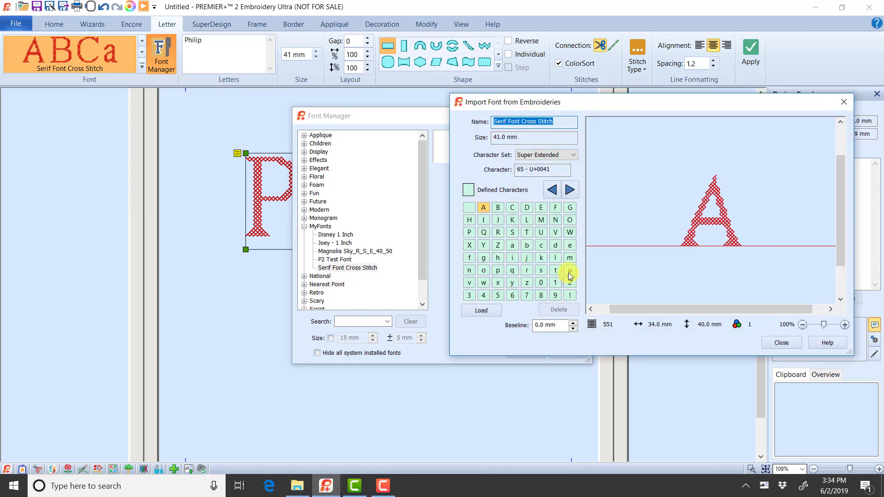
{"action": "left_click", "coordinate": [570, 189]}
{"action": "left_click", "coordinate": [552, 189]}
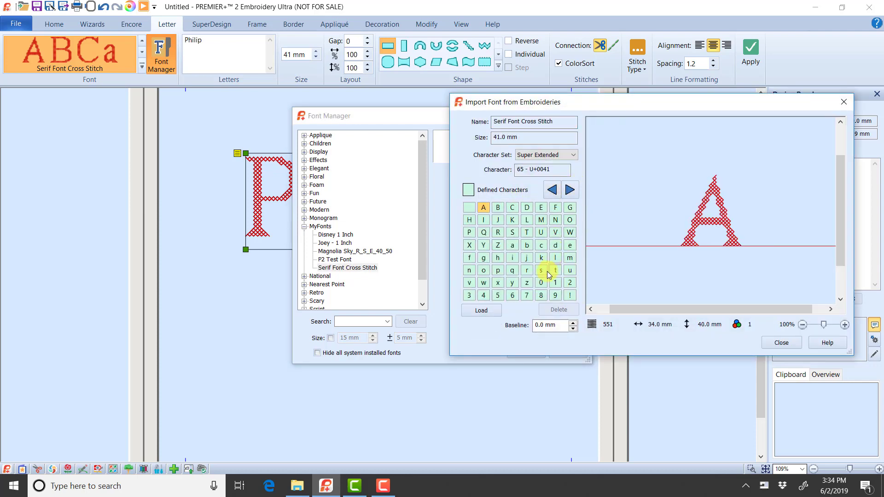
{"action": "left_click", "coordinate": [498, 270]}
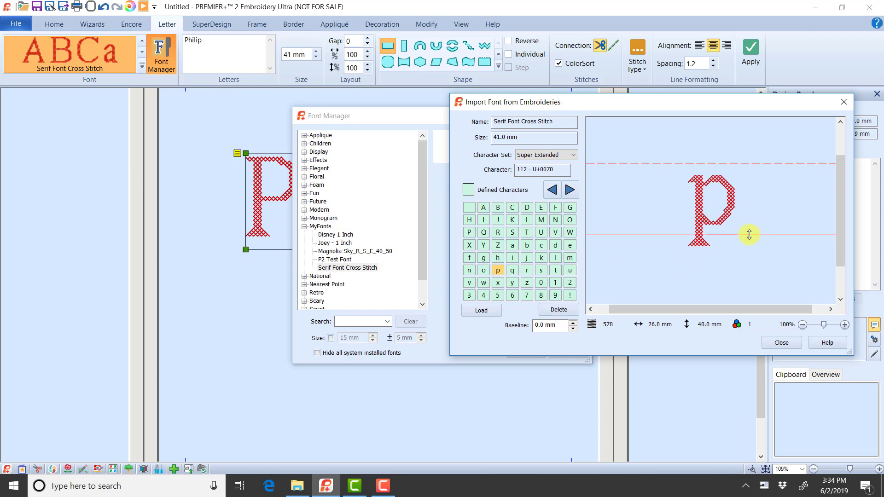
{"action": "left_click_drag", "start_coordinate": [749, 235], "coordinate": [749, 224]}
{"action": "left_click", "coordinate": [781, 343]}
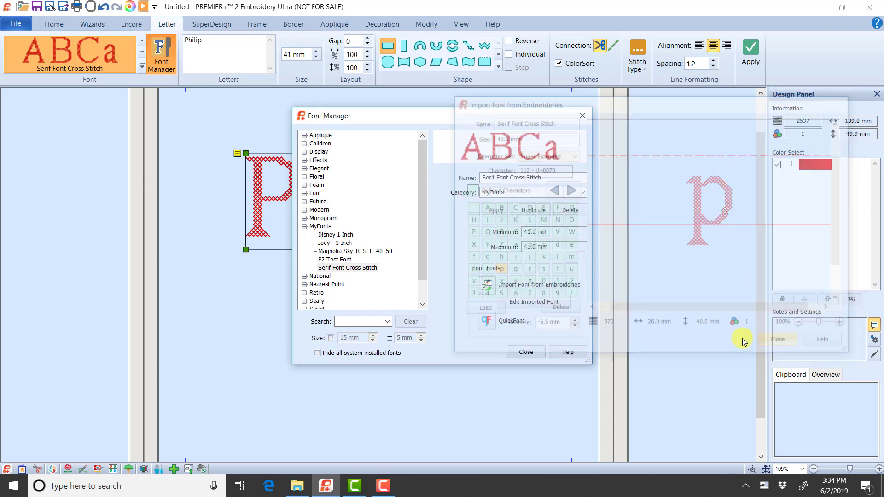
{"action": "left_click", "coordinate": [524, 353]}
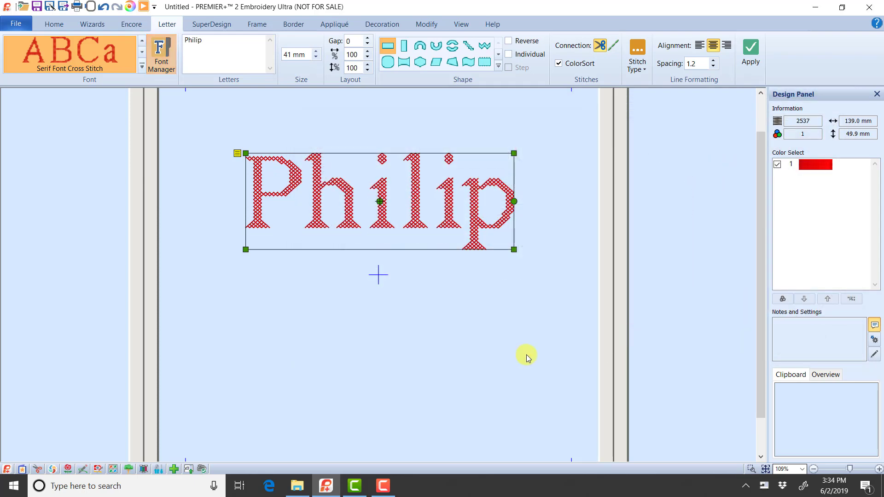